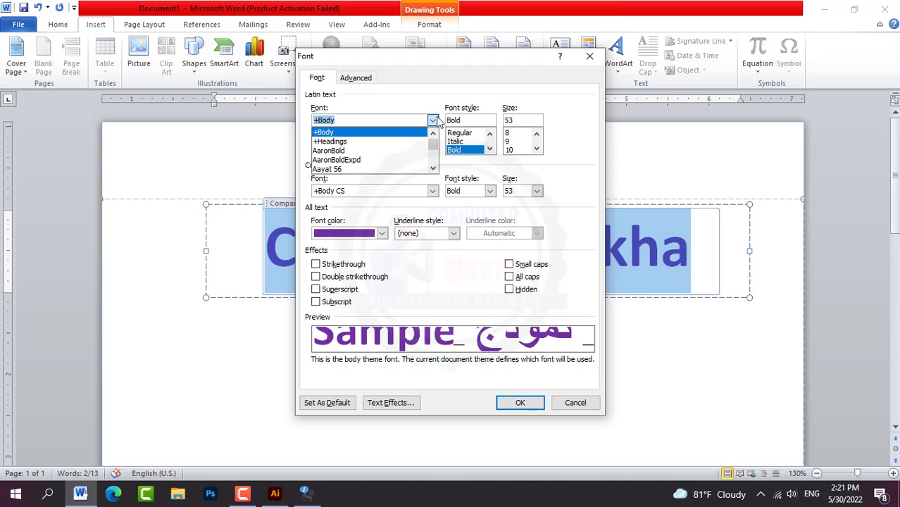
# Set the cover page's company name "Computer sikkha" to the Adobe Fan Heiti Std B font in the B Italic style.
pyautogui.scroll(-3, 420, 145)
pyautogui.click(405, 151)
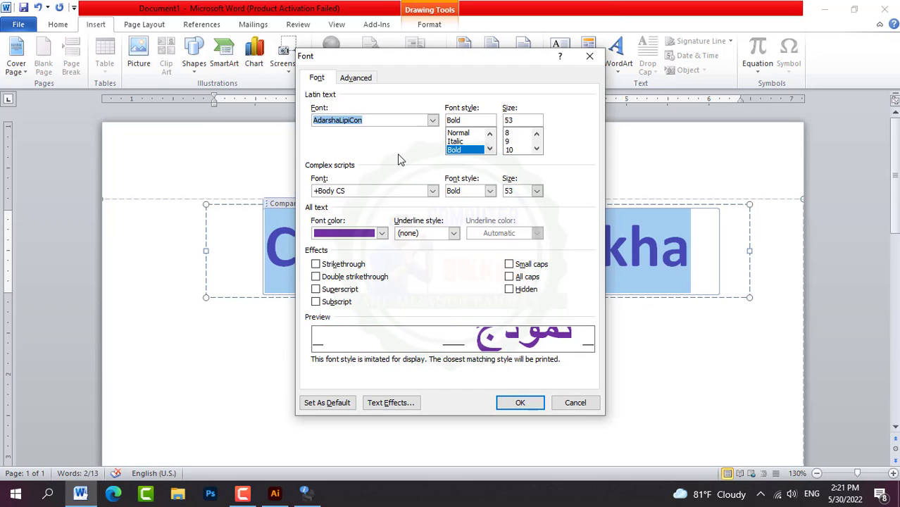
pyautogui.click(432, 120)
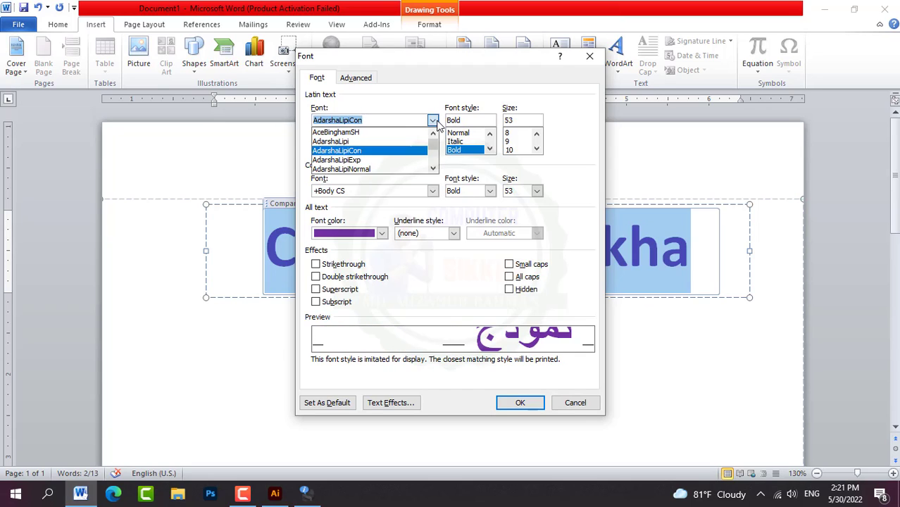
pyautogui.scroll(-2, 377, 159)
pyautogui.click(378, 171)
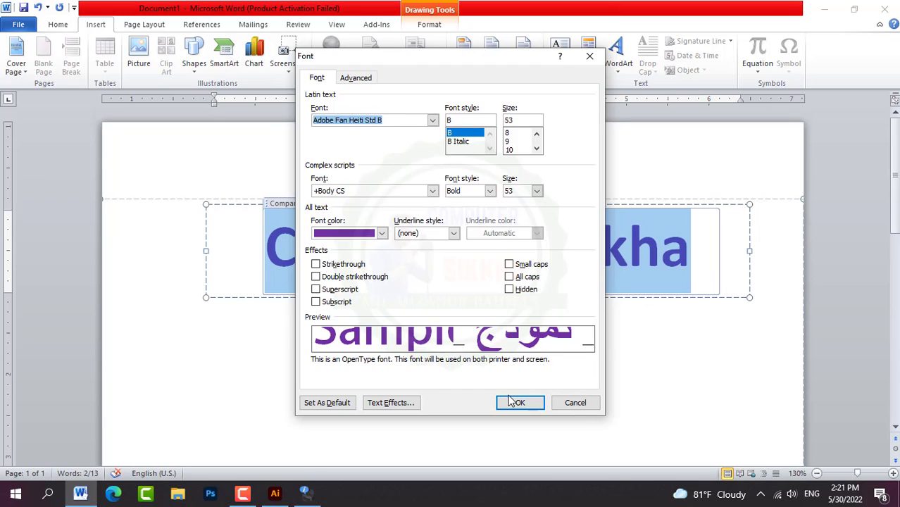
pyautogui.click(465, 141)
pyautogui.click(520, 403)
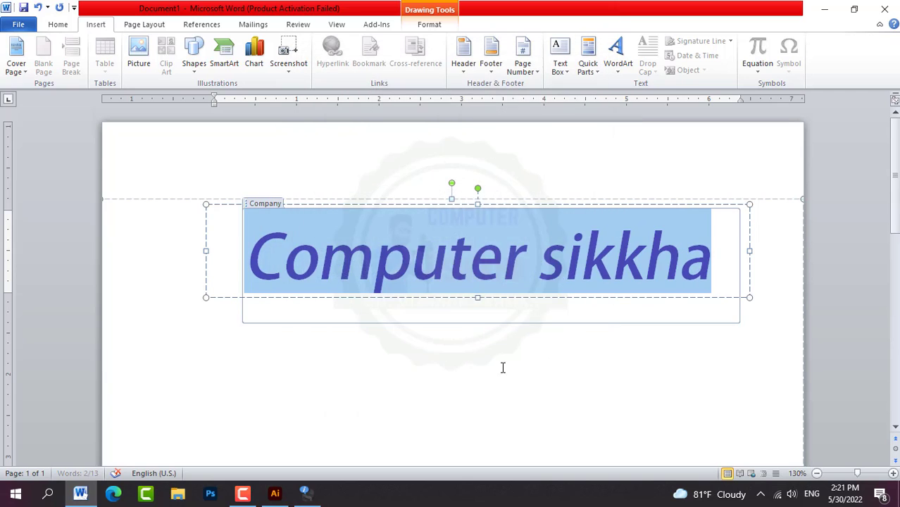
pyautogui.click(505, 291)
pyautogui.click(537, 223)
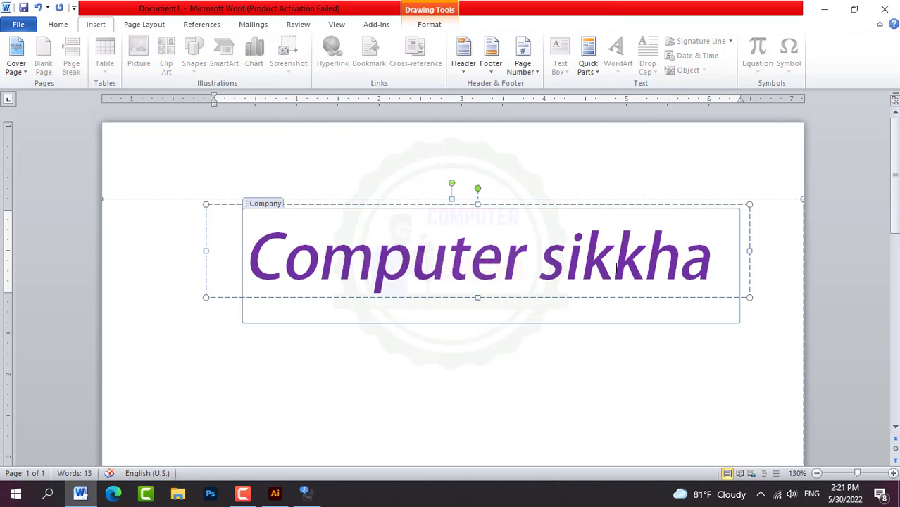
pyautogui.doubleClick(762, 316)
# Examine the cover page from its title down to the year, and the blank second page below it.
pyautogui.scroll(-5, 454, 266)
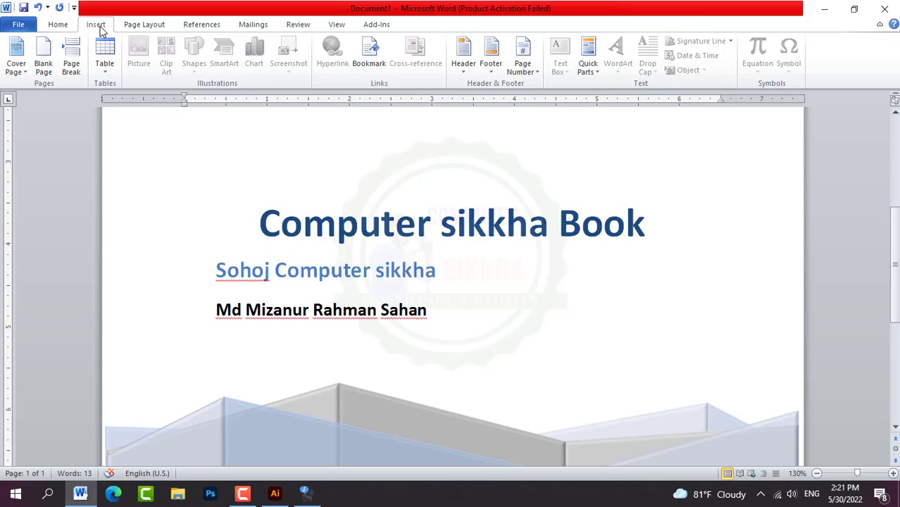
pyautogui.scroll(-4, 585, 241)
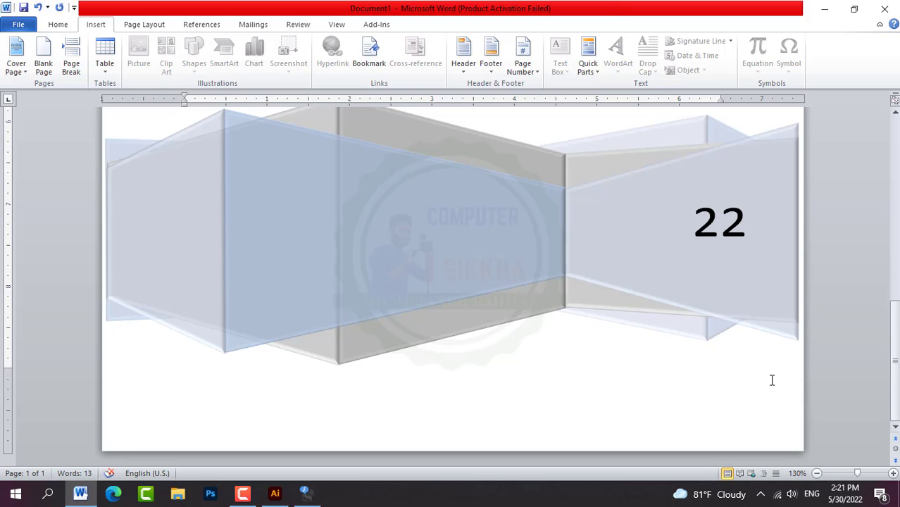
pyautogui.scroll(-3, 772, 380)
pyautogui.scroll(-3, 792, 302)
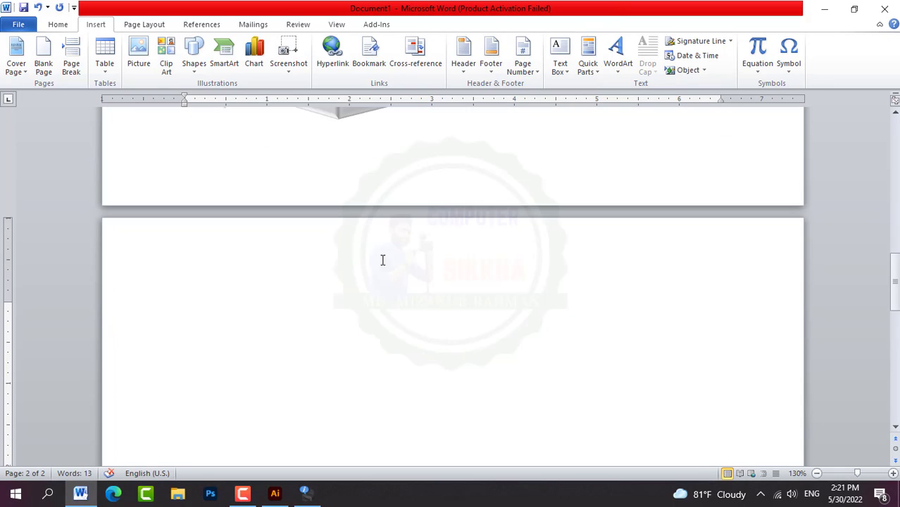
pyautogui.click(173, 267)
pyautogui.scroll(20, 184, 286)
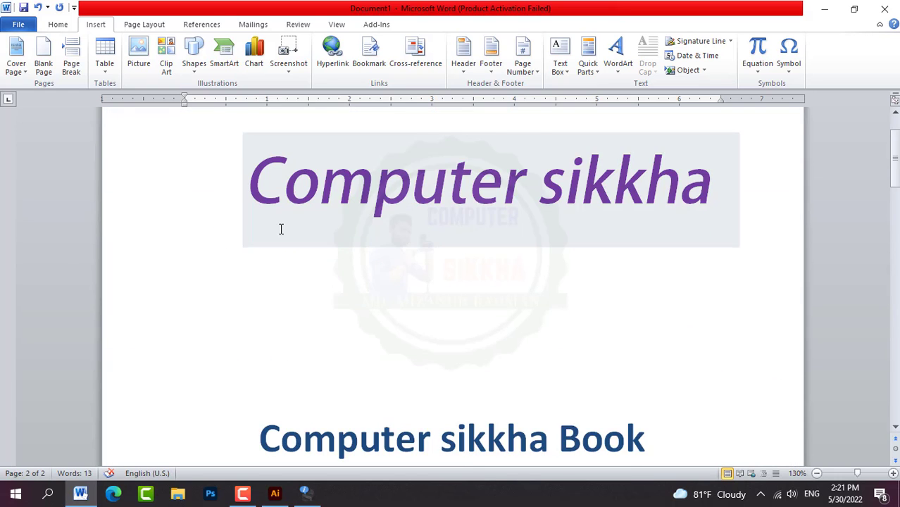
pyautogui.scroll(-13, 428, 233)
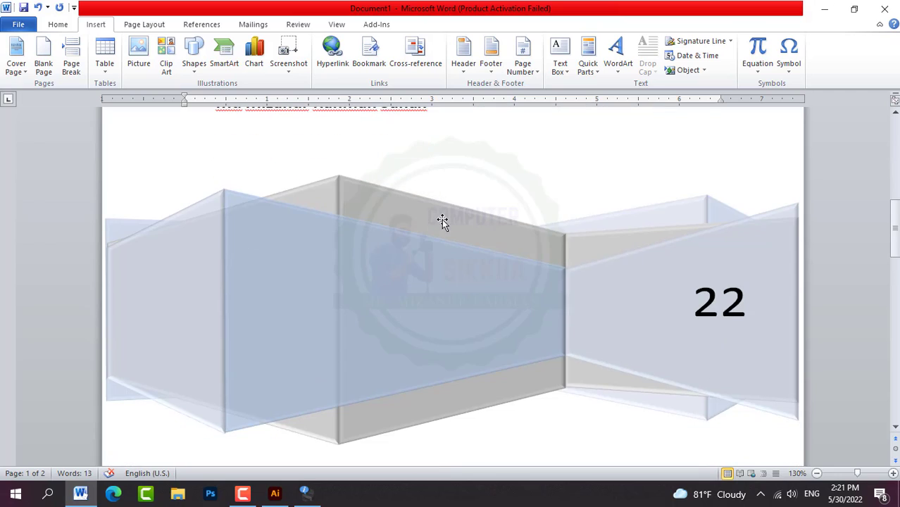
pyautogui.scroll(-8, 442, 219)
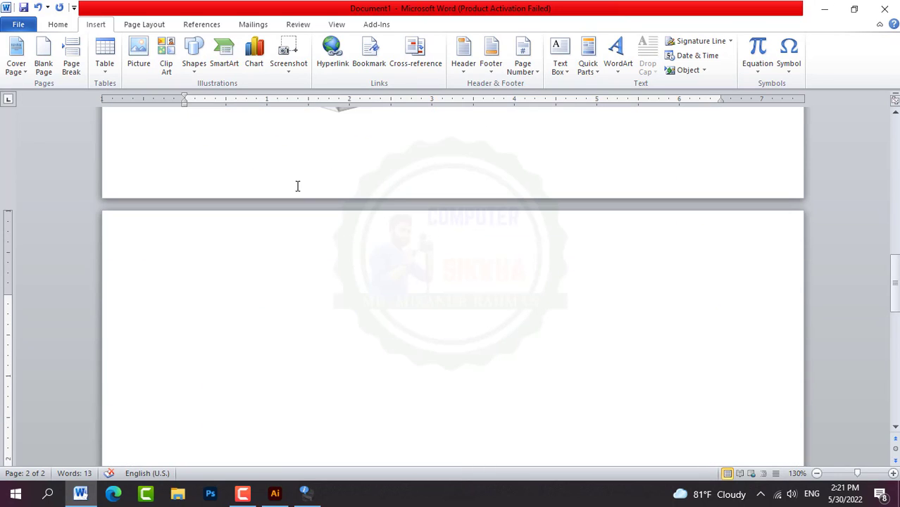
pyautogui.scroll(-2, 297, 185)
pyautogui.scroll(-1, 269, 183)
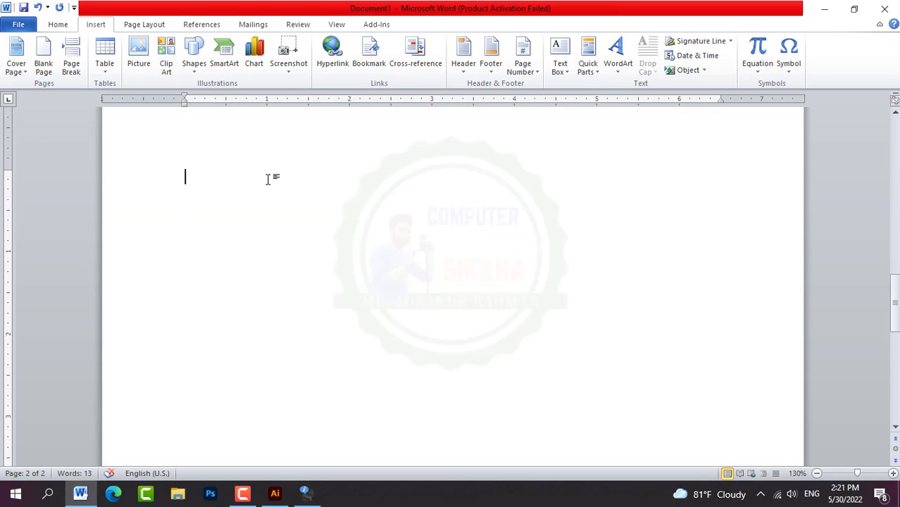
pyautogui.scroll(1, 269, 179)
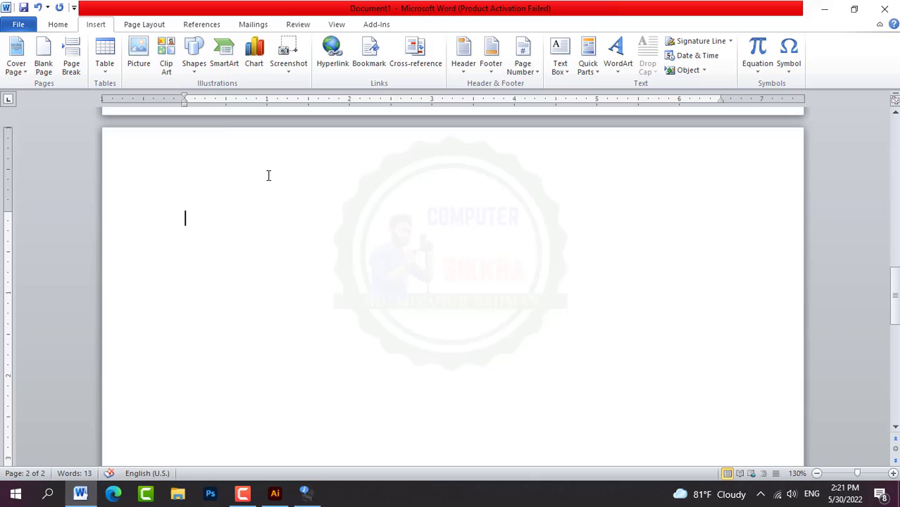
pyautogui.click(21, 75)
pyautogui.scroll(-5, 126, 202)
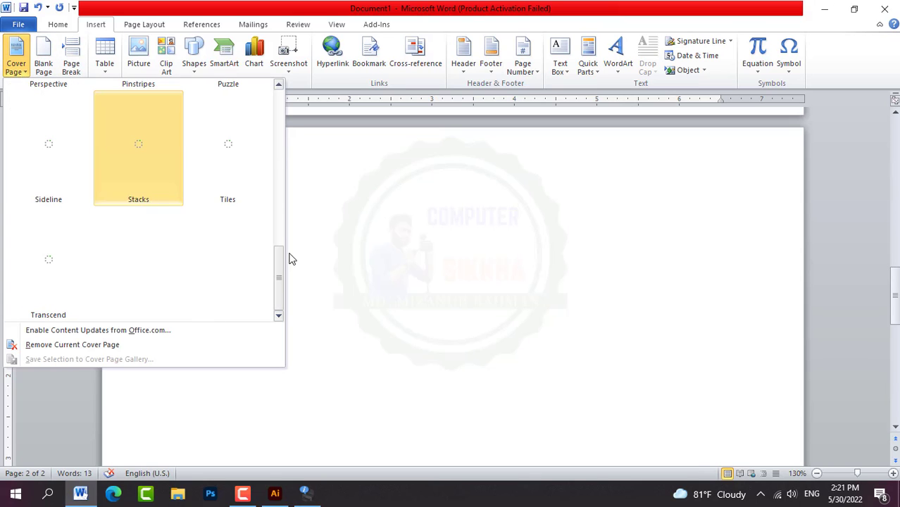
pyautogui.click(318, 222)
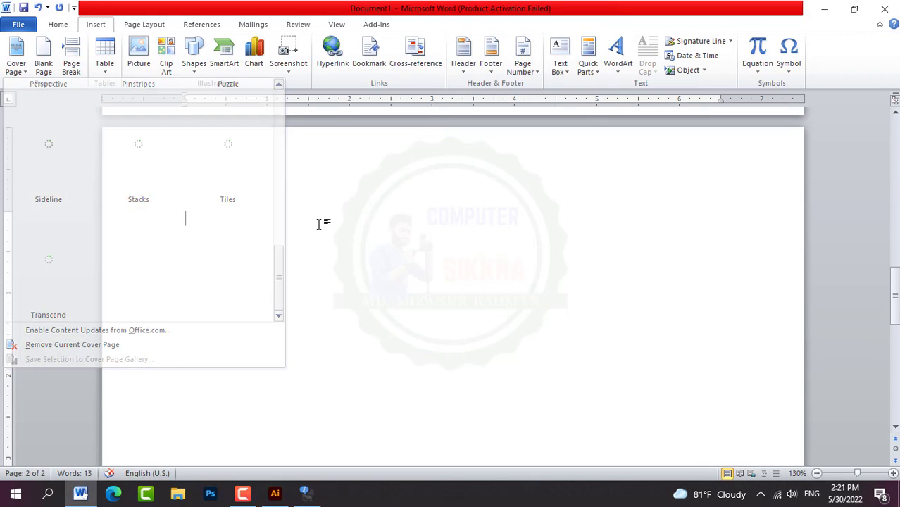
# Insert a blank page at the cursor on the second page and check the pages that follow the cover.
pyautogui.click(45, 67)
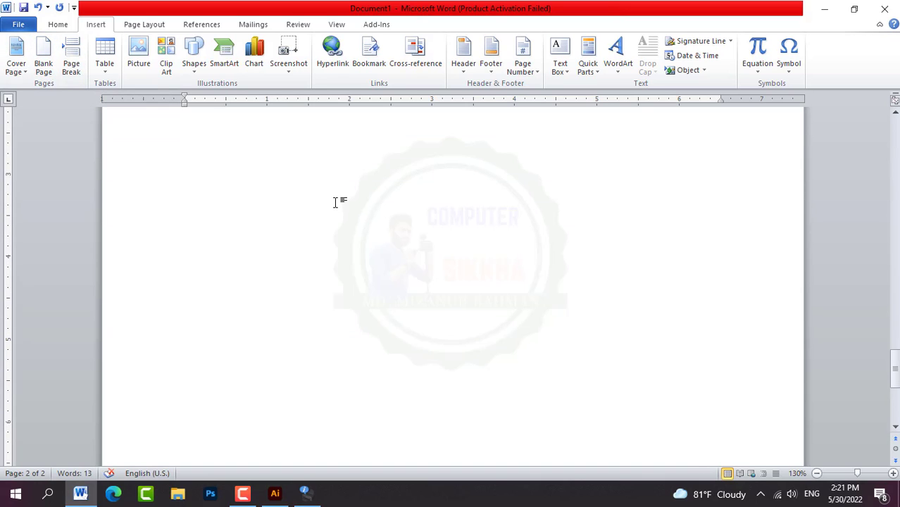
pyautogui.scroll(10, 336, 203)
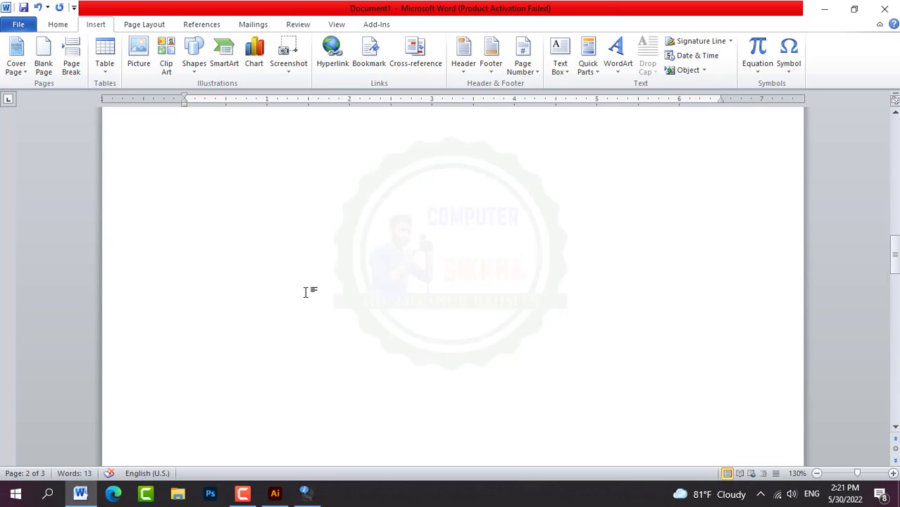
pyautogui.scroll(3, 306, 289)
pyautogui.scroll(-3, 306, 284)
pyautogui.click(245, 298)
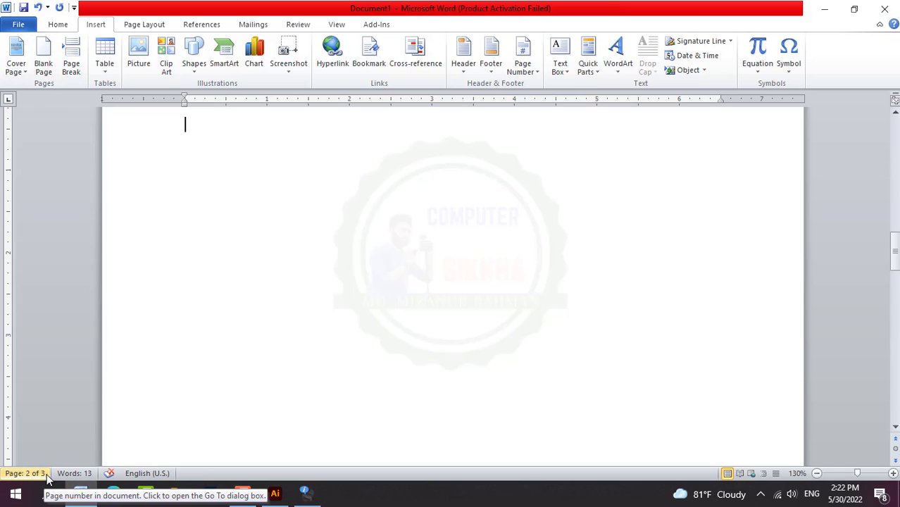
pyautogui.scroll(-5, 241, 274)
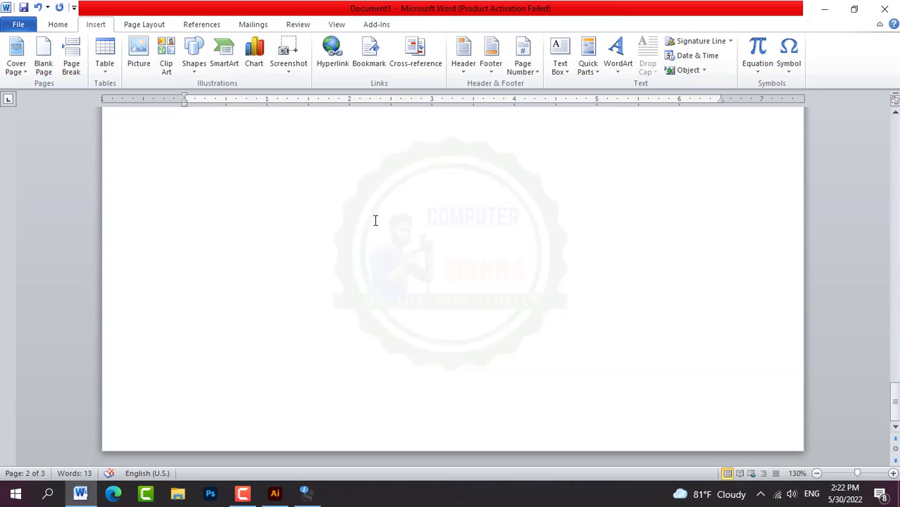
pyautogui.scroll(10, 376, 221)
pyautogui.scroll(-1, 343, 272)
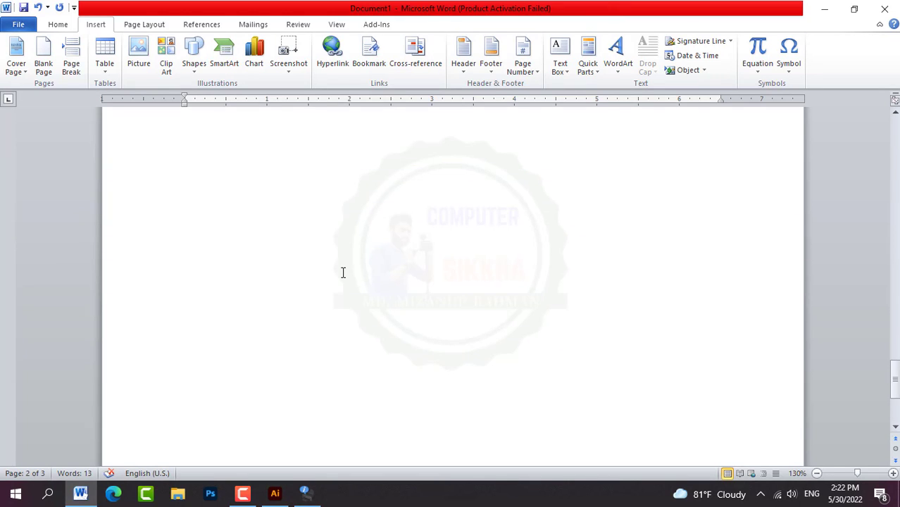
pyautogui.scroll(-1, 288, 290)
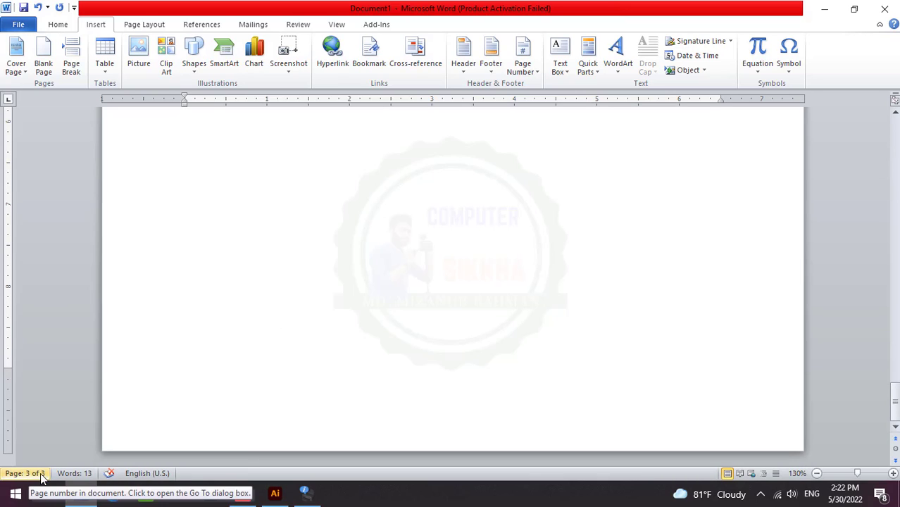
# Insert another blank page from the third page and look back through the document to the cover.
pyautogui.click(44, 65)
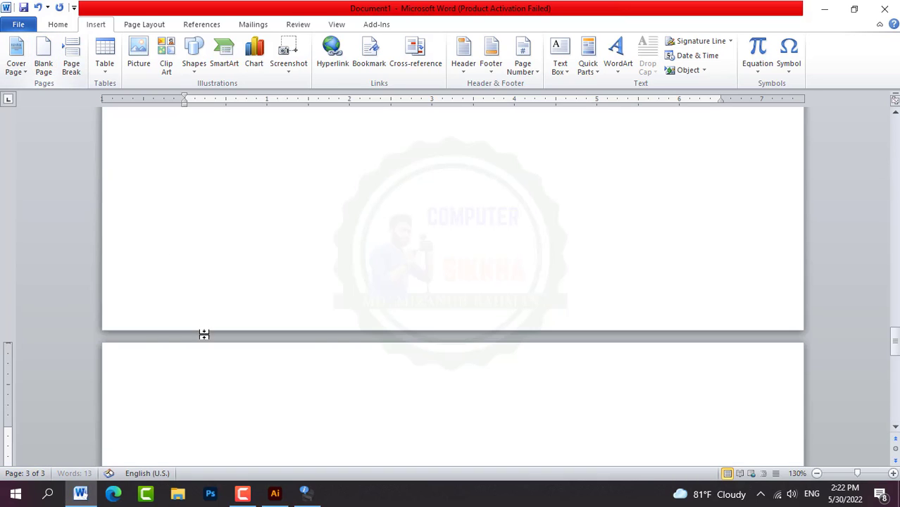
pyautogui.scroll(3, 201, 317)
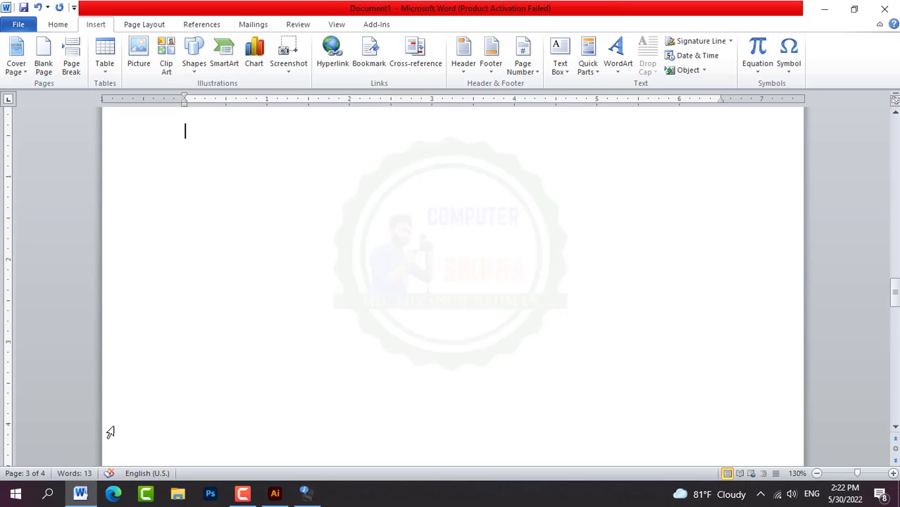
pyautogui.scroll(-3, 360, 256)
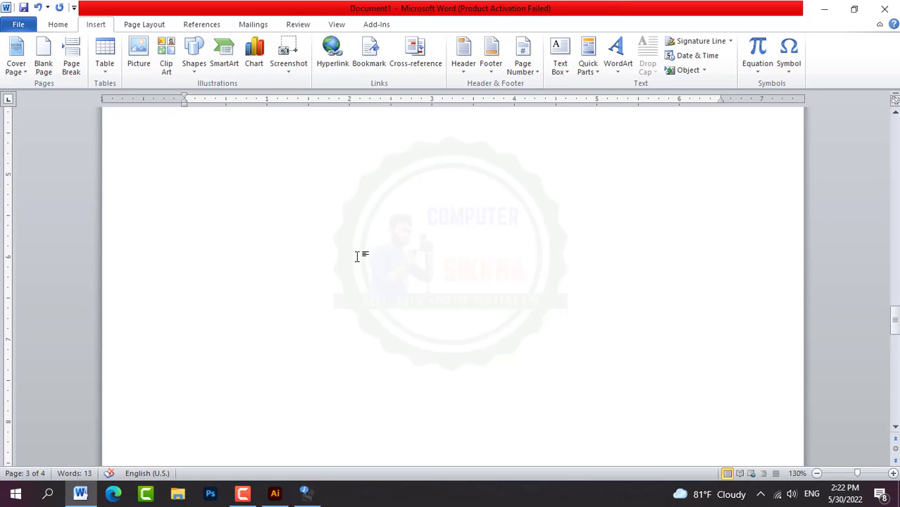
pyautogui.scroll(3, 360, 256)
pyautogui.scroll(15, 361, 256)
pyautogui.scroll(5, 362, 258)
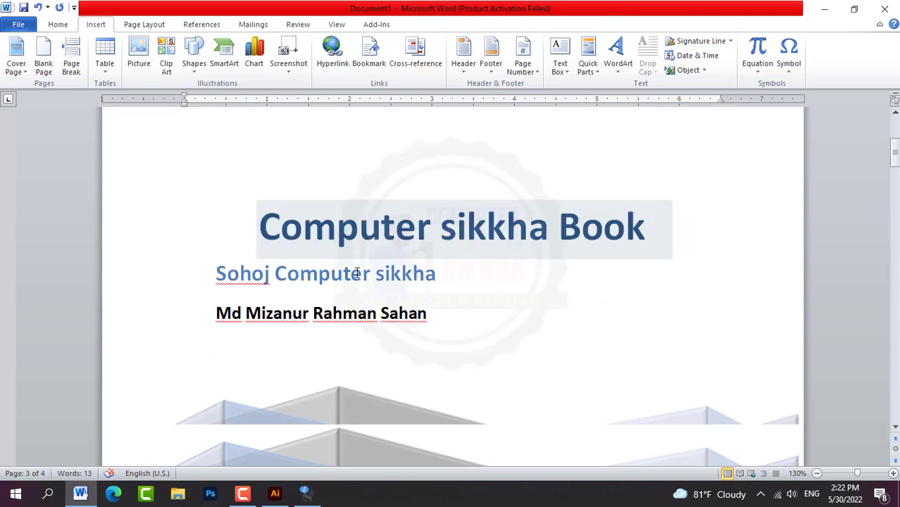
pyautogui.scroll(-15, 357, 239)
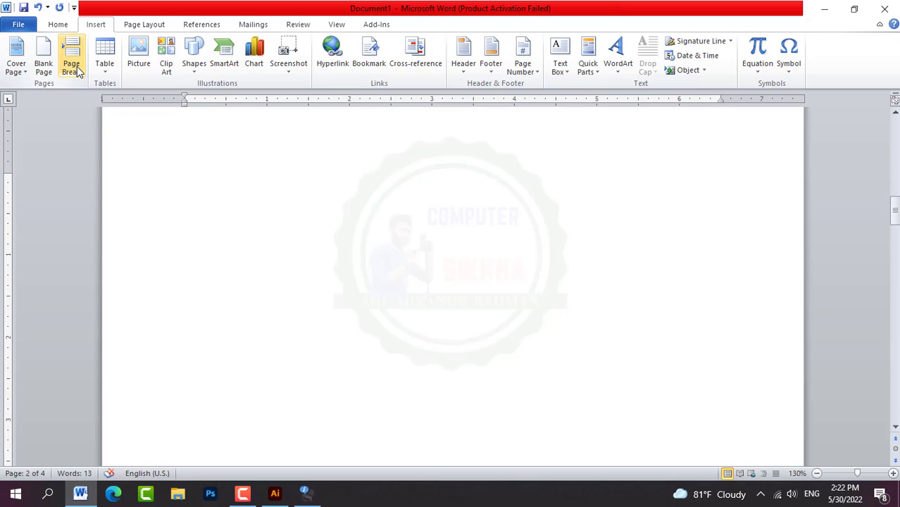
# Insert one more blank page among the empty pages after the cover and go to the document's last page.
pyautogui.hotkey('ctrl', 'Return')
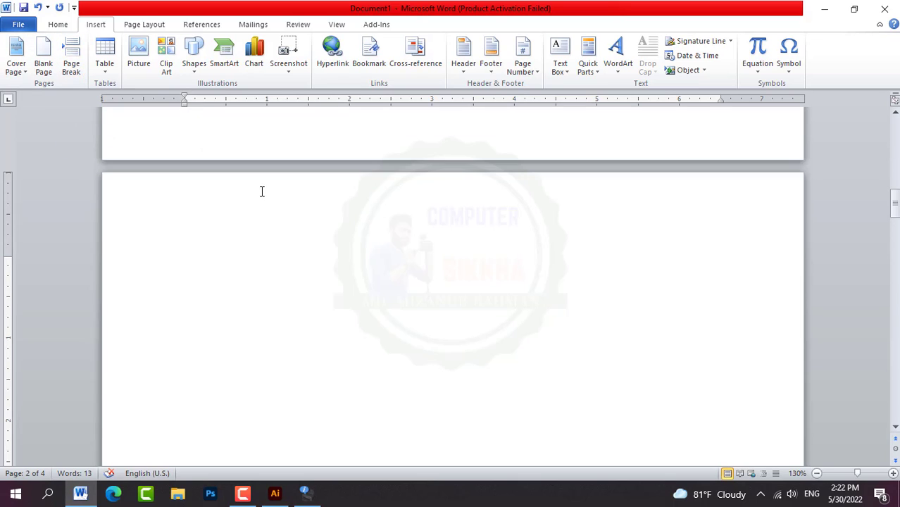
pyautogui.scroll(-15, 262, 190)
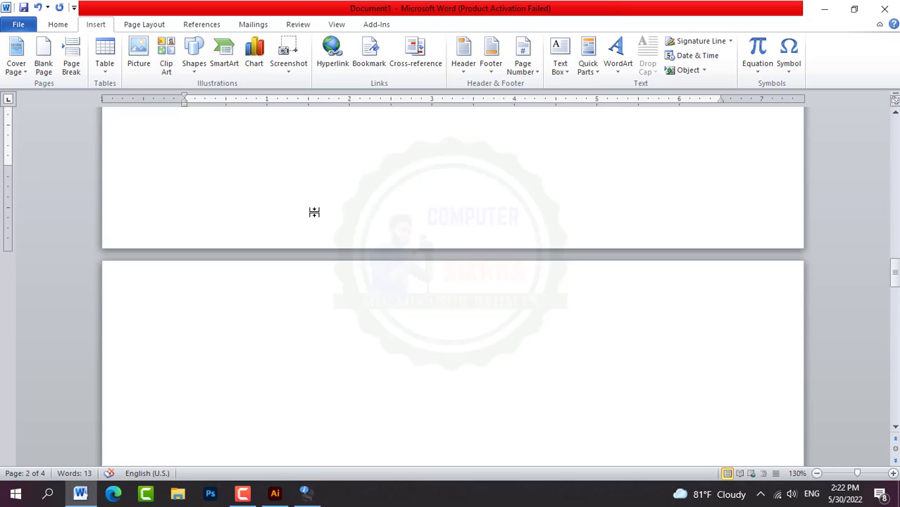
pyautogui.scroll(2, 310, 204)
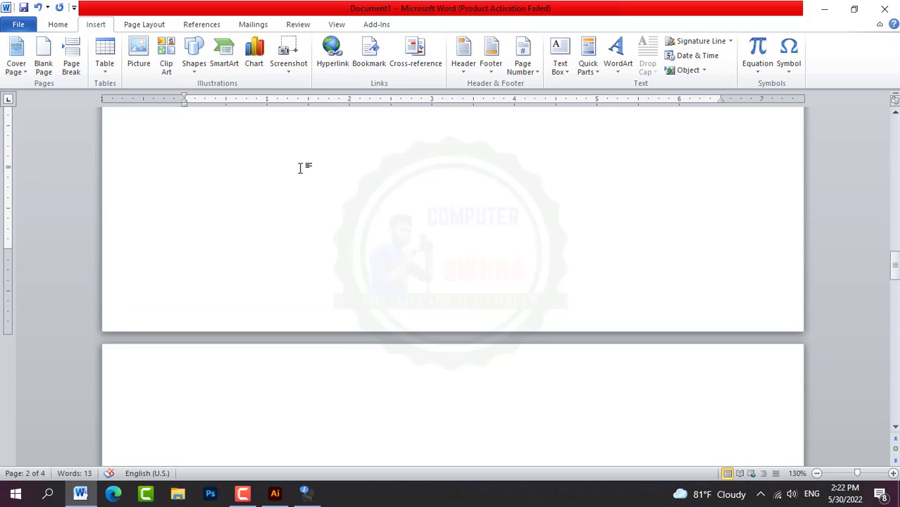
pyautogui.click(41, 66)
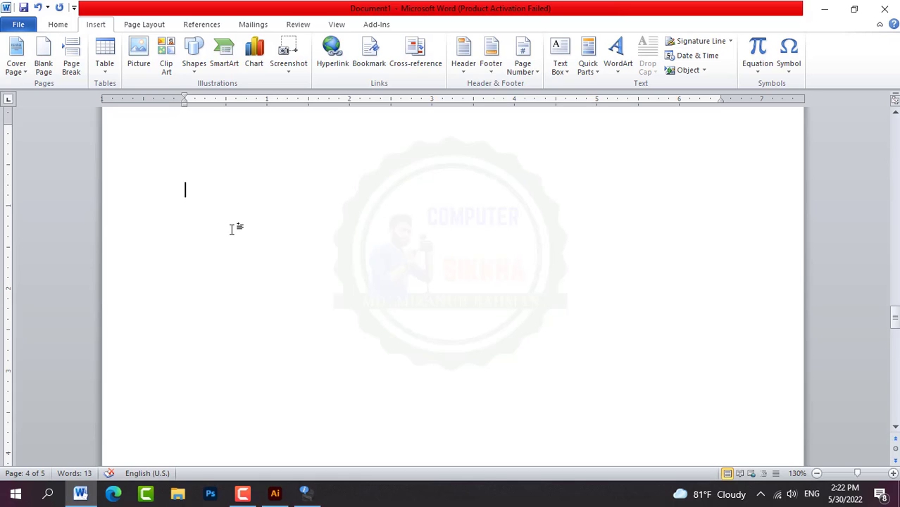
pyautogui.scroll(-10, 232, 233)
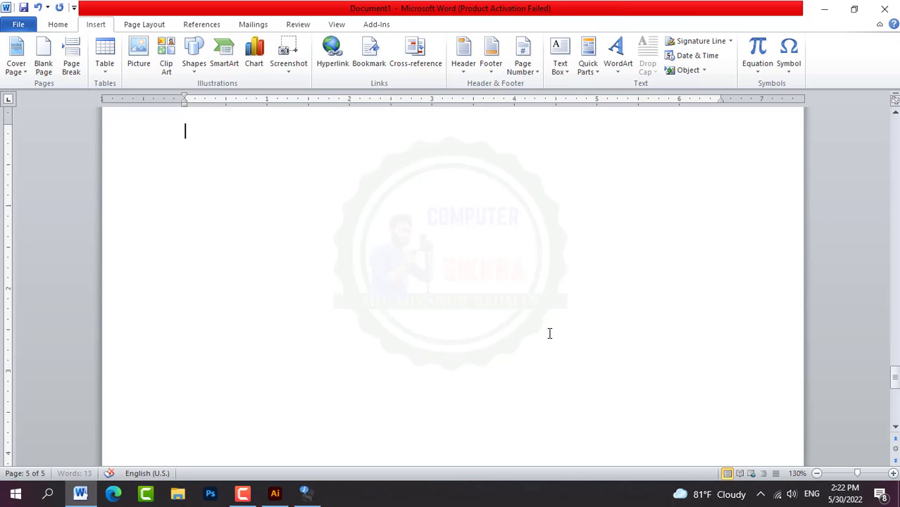
# Review the cover page from its top and return to the blank second page.
pyautogui.scroll(10, 550, 333)
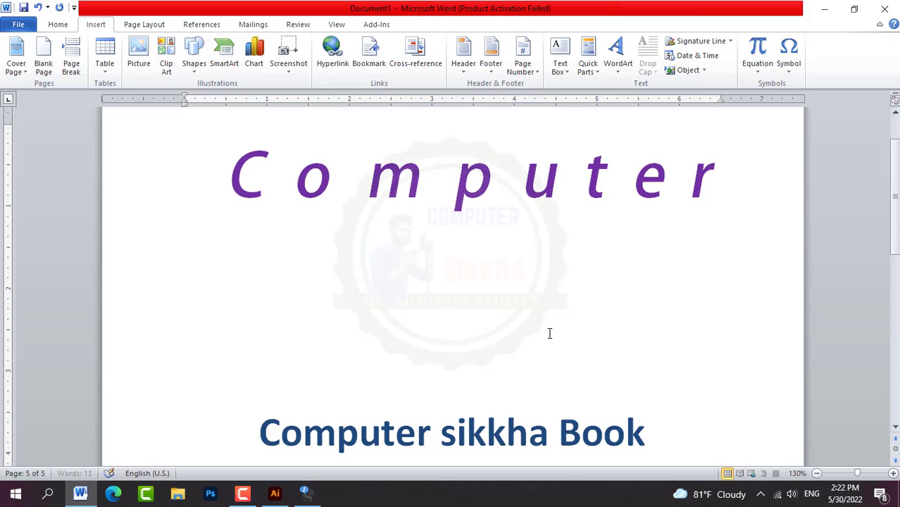
pyautogui.scroll(2, 402, 303)
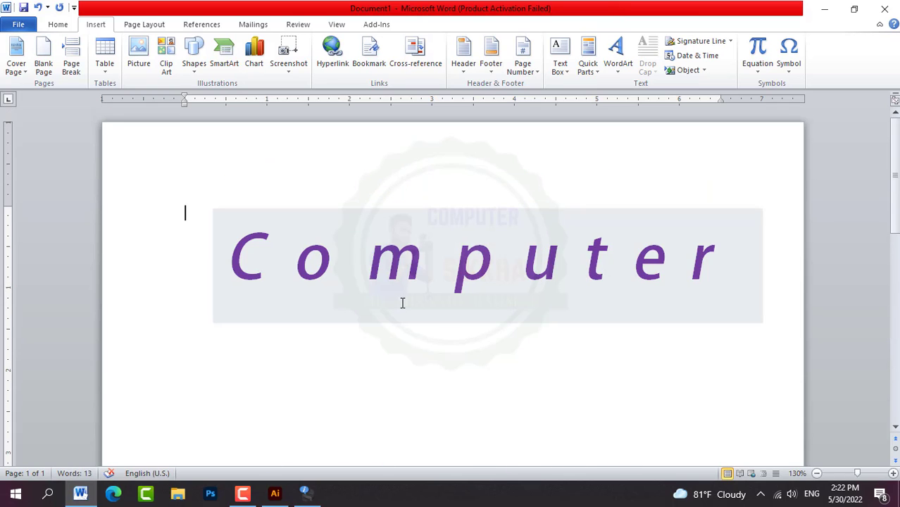
pyautogui.scroll(-15, 402, 303)
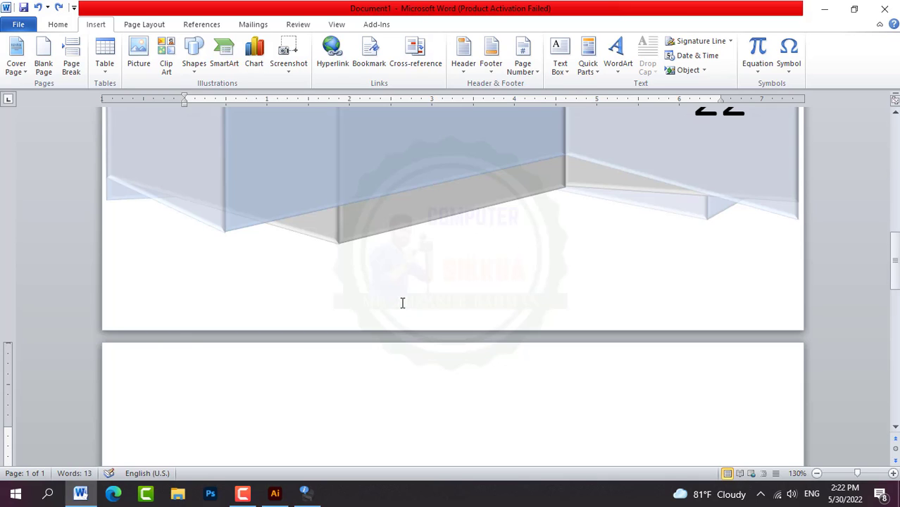
pyautogui.scroll(-5, 344, 375)
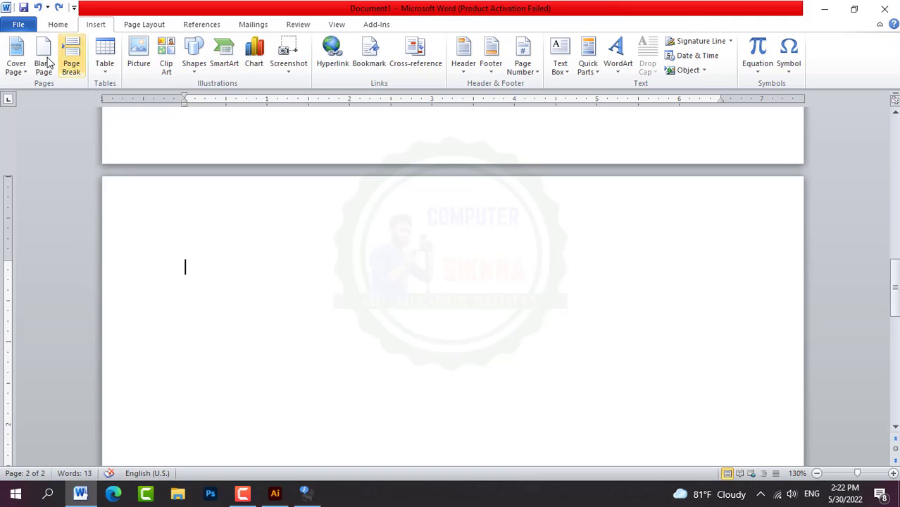
# Insert a table of 10 columns by 8 rows on the blank second page.
pyautogui.click(107, 66)
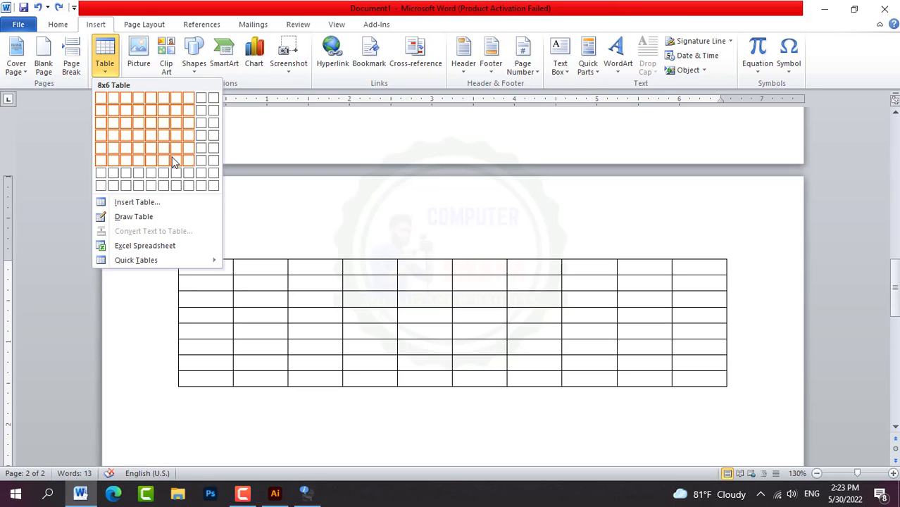
pyautogui.click(215, 192)
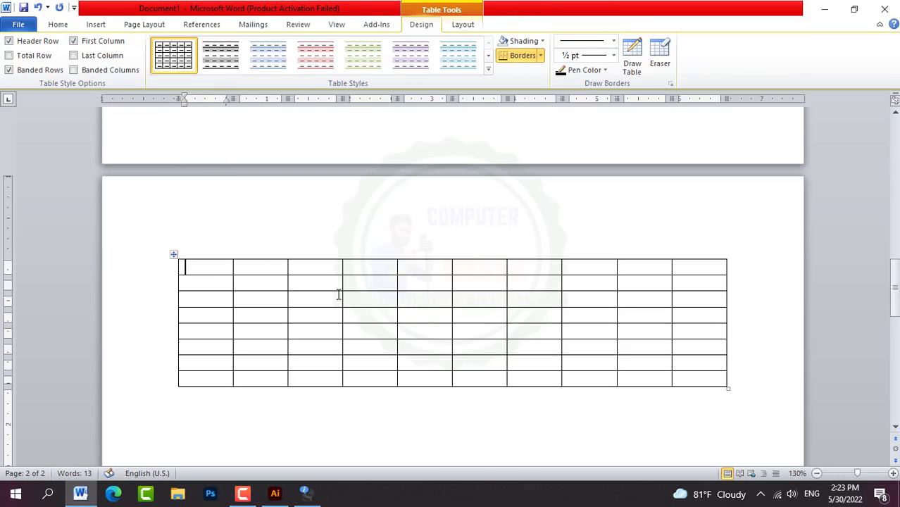
pyautogui.scroll(-1, 338, 295)
pyautogui.moveTo(215, 227); pyautogui.dragTo(702, 320)
pyautogui.click(313, 238)
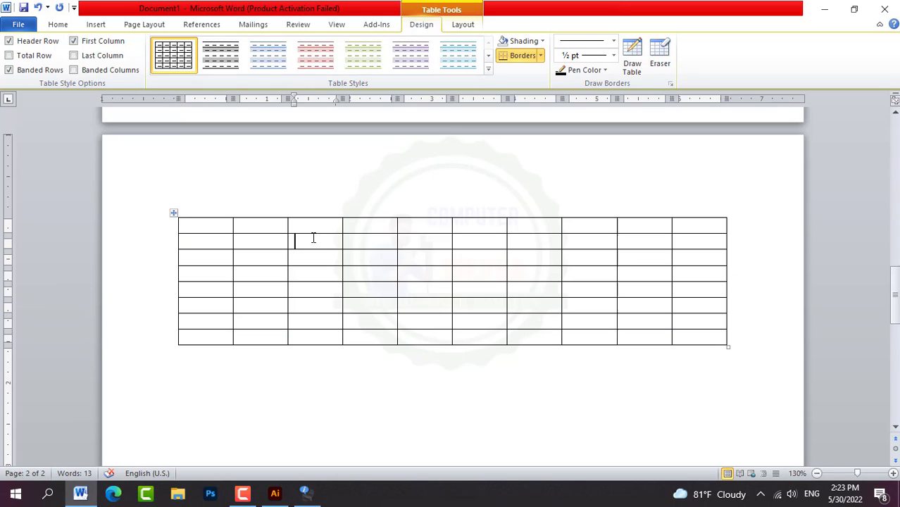
# Add two more rows to the end of the table.
pyautogui.click(709, 337)
pyautogui.scroll(-1, 689, 339)
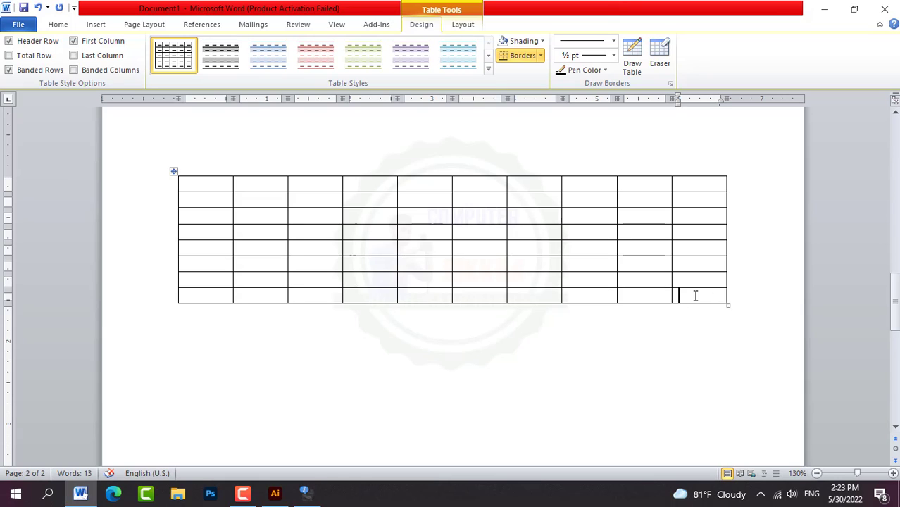
pyautogui.press('Tab')
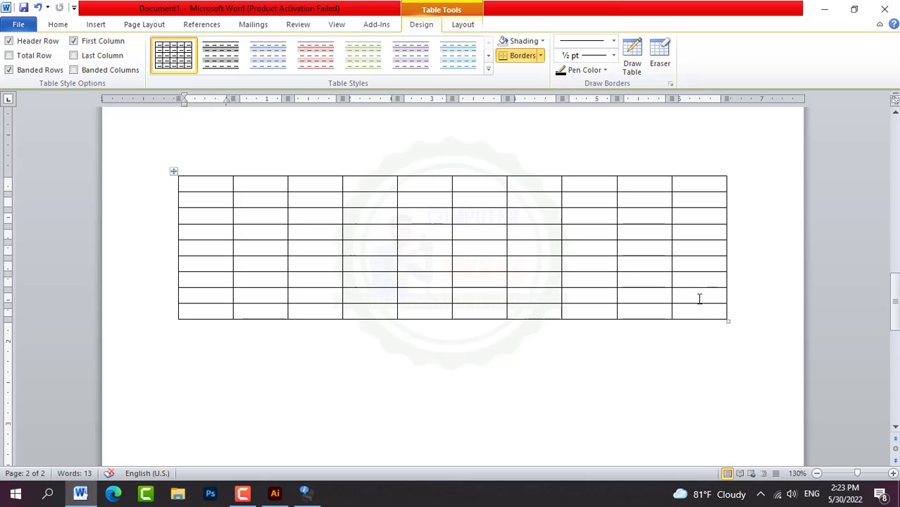
pyautogui.click(713, 308)
pyautogui.click(732, 282)
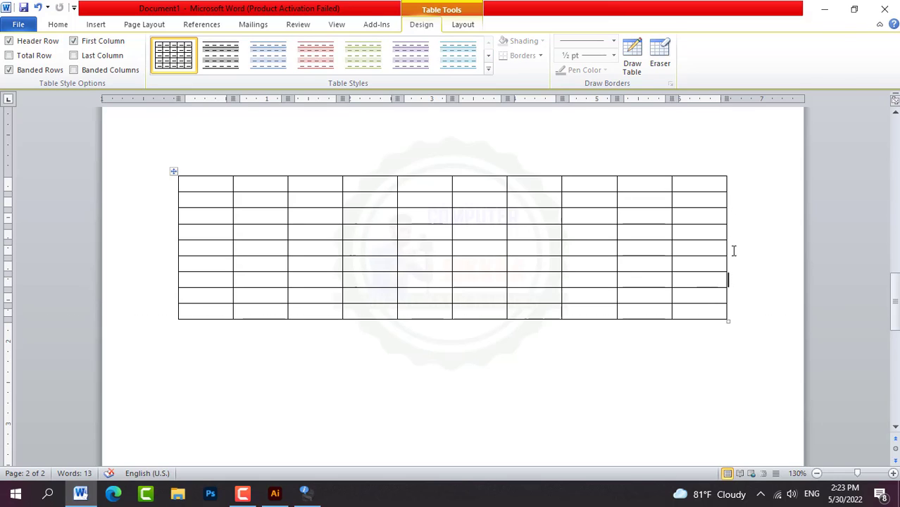
pyautogui.click(731, 215)
pyautogui.press('Return')
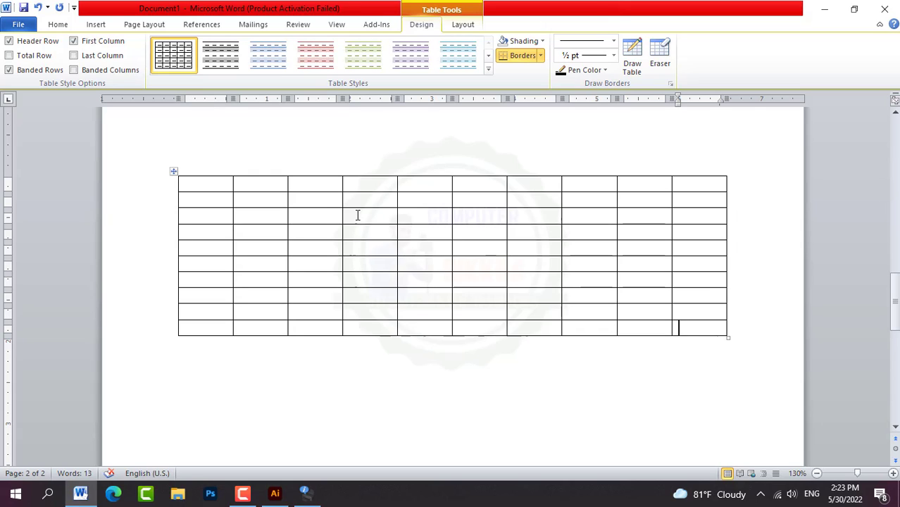
# Insert the picture Midai-1 from the Pictures folder below the table.
pyautogui.click(96, 24)
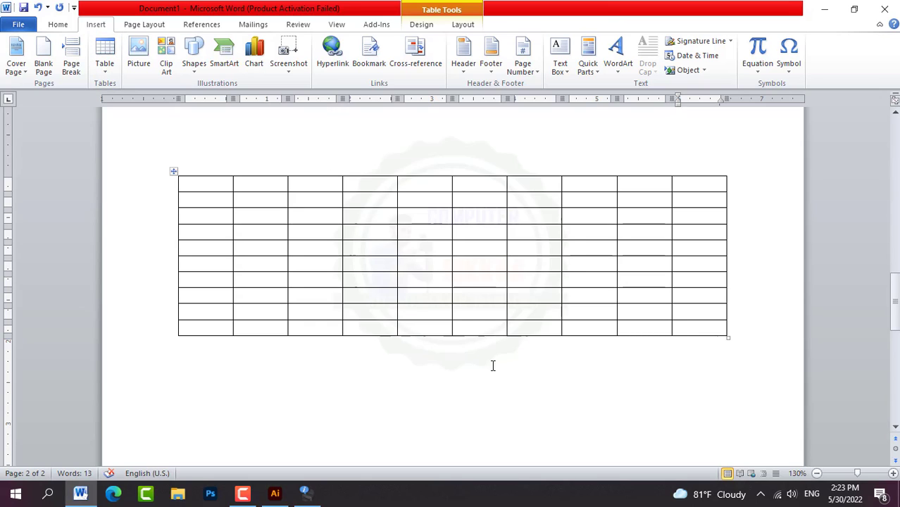
pyautogui.scroll(-1, 493, 365)
pyautogui.click(261, 338)
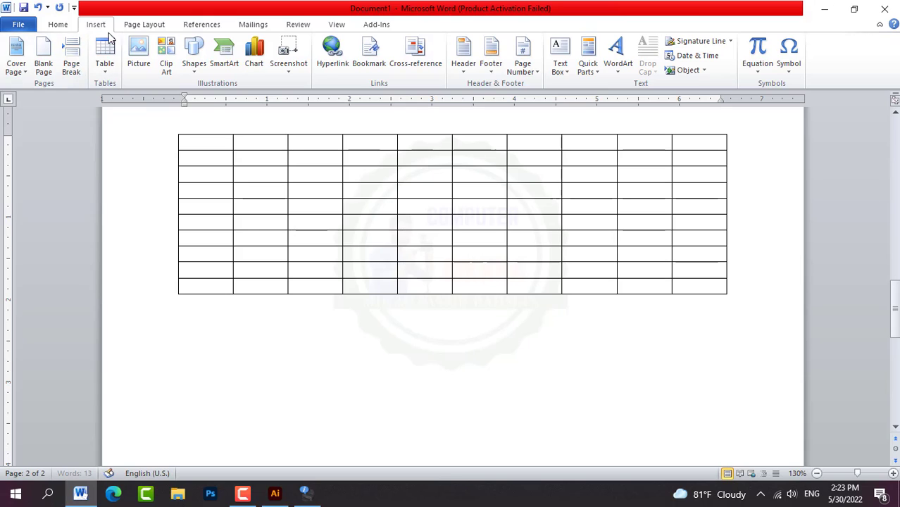
pyautogui.click(142, 53)
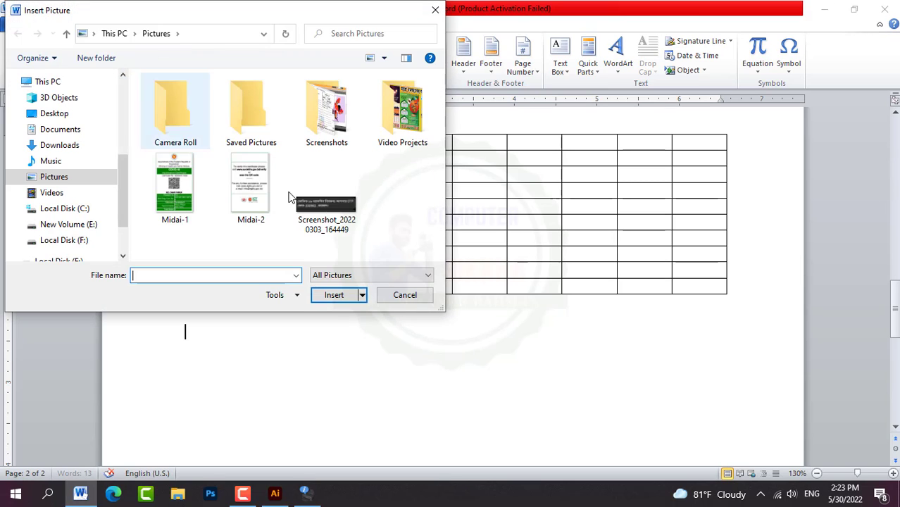
pyautogui.doubleClick(415, 123)
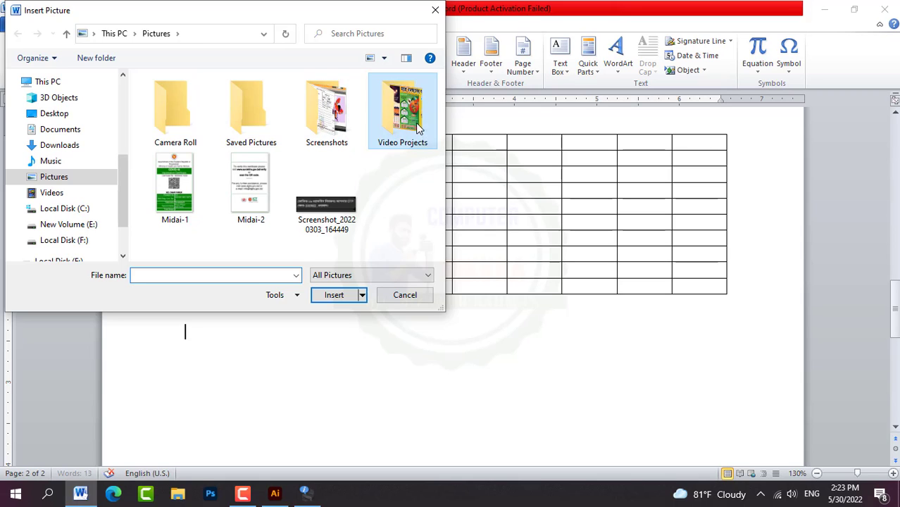
pyautogui.click(18, 33)
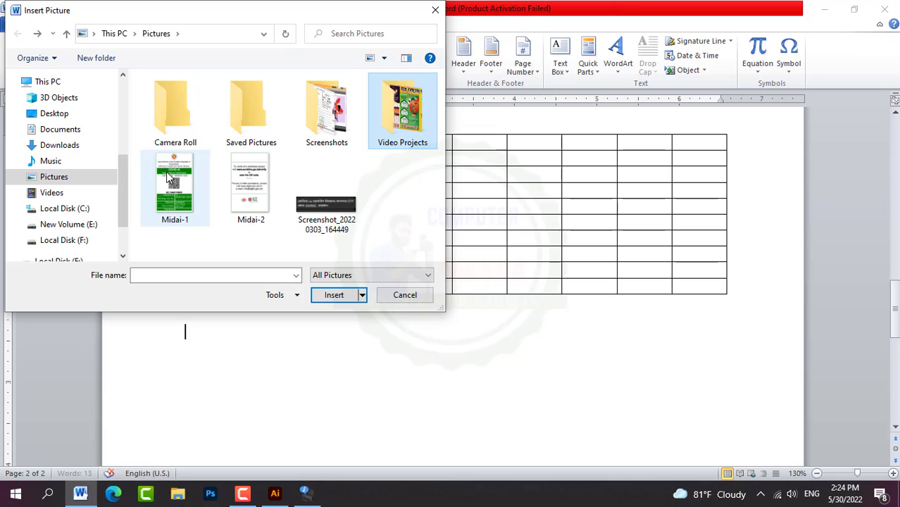
pyautogui.click(176, 189)
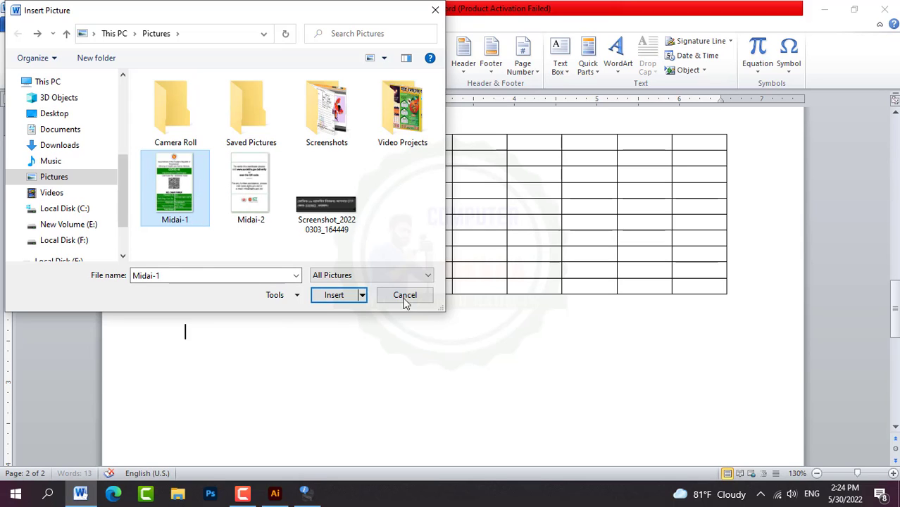
pyautogui.click(321, 295)
pyautogui.scroll(-2, 365, 344)
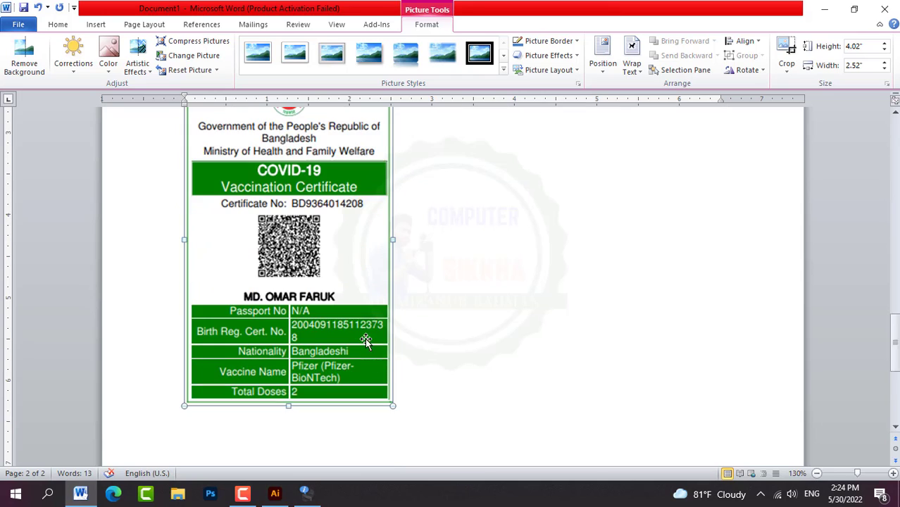
pyautogui.scroll(3, 373, 324)
pyautogui.scroll(-4, 395, 303)
# Add empty lines beneath the inserted picture.
pyautogui.click(446, 294)
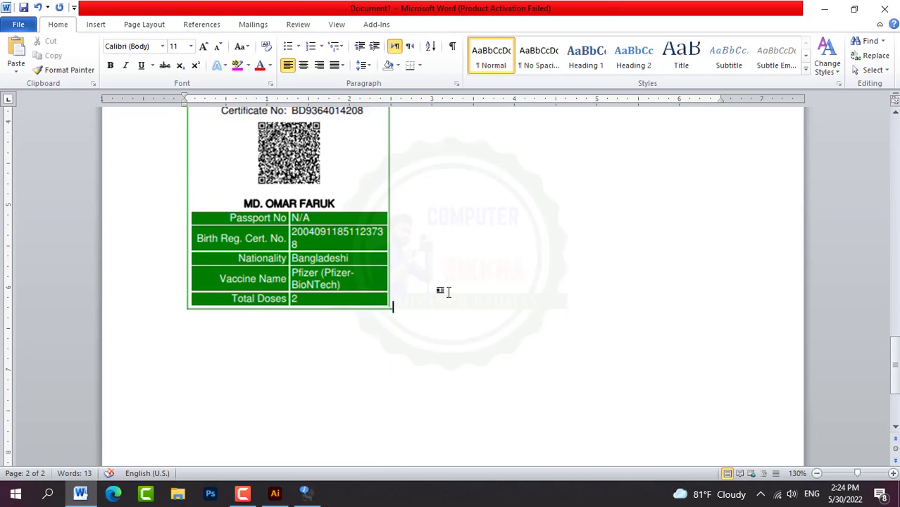
pyautogui.scroll(-1, 423, 291)
pyautogui.click(326, 286)
pyautogui.click(431, 277)
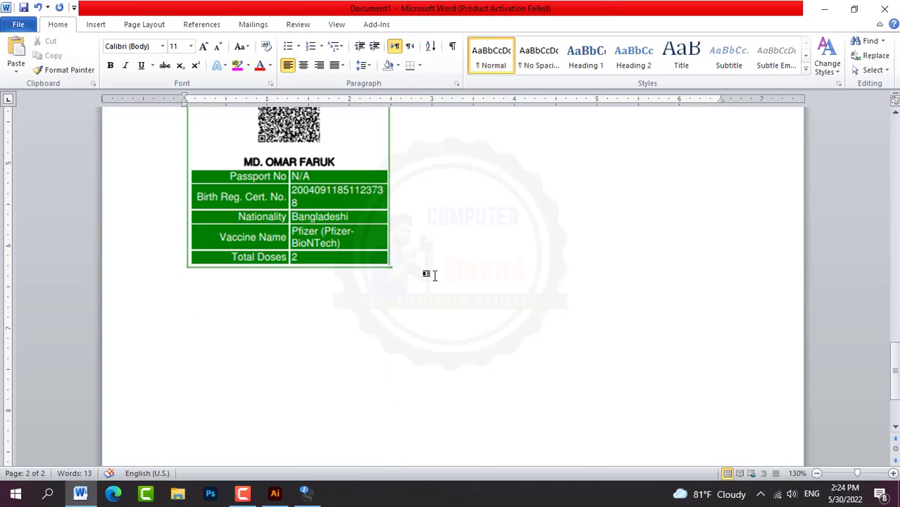
pyautogui.press('Return')
pyautogui.scroll(-3, 415, 261)
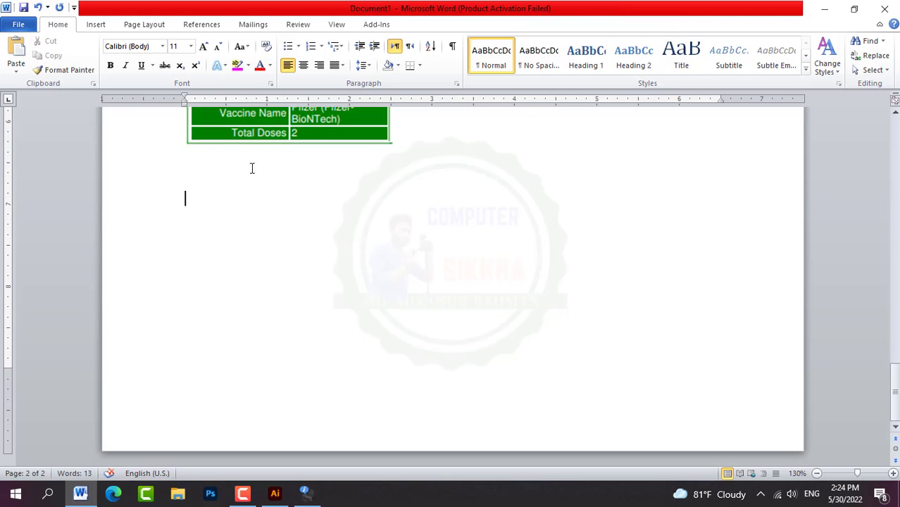
# Open Clip Art and enter the text "jgfhgfjhgfjhfg" on the empty line beneath the picture.
pyautogui.click(92, 25)
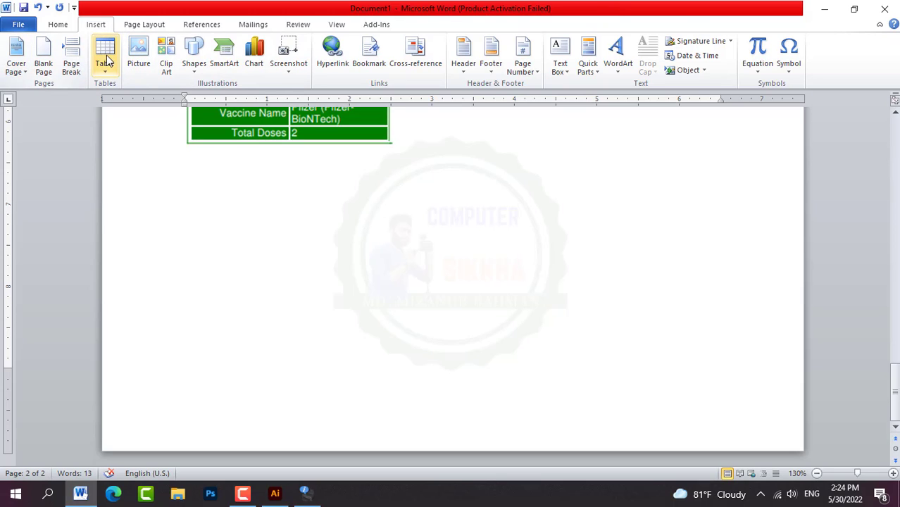
pyautogui.click(176, 66)
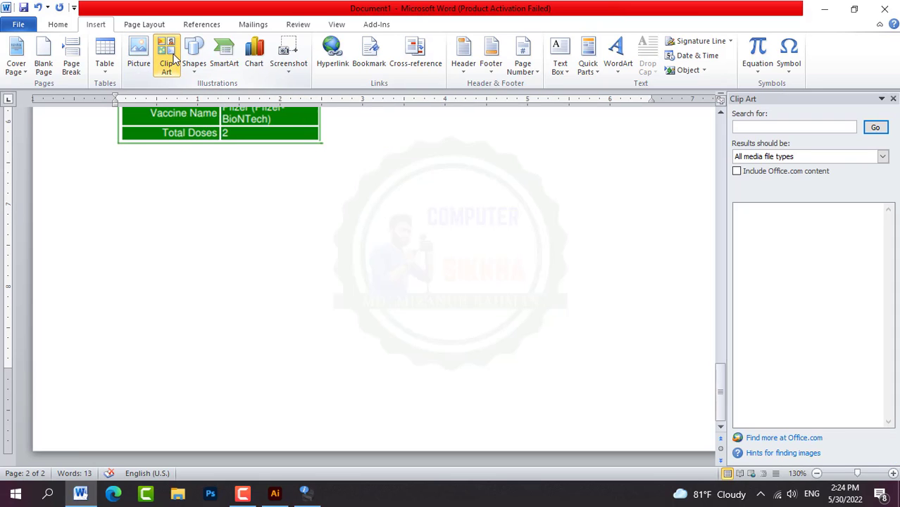
pyautogui.scroll(-1, 400, 241)
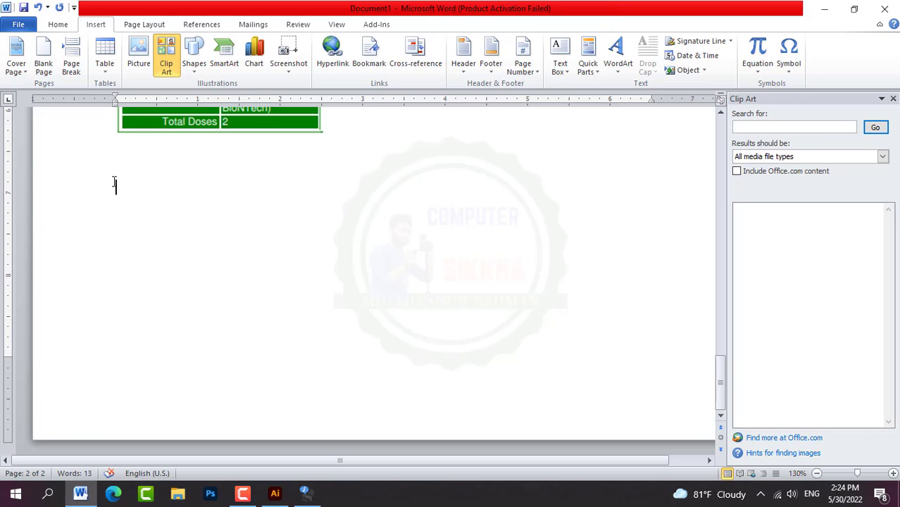
pyautogui.write('jgfhgfjhgfjhfg')
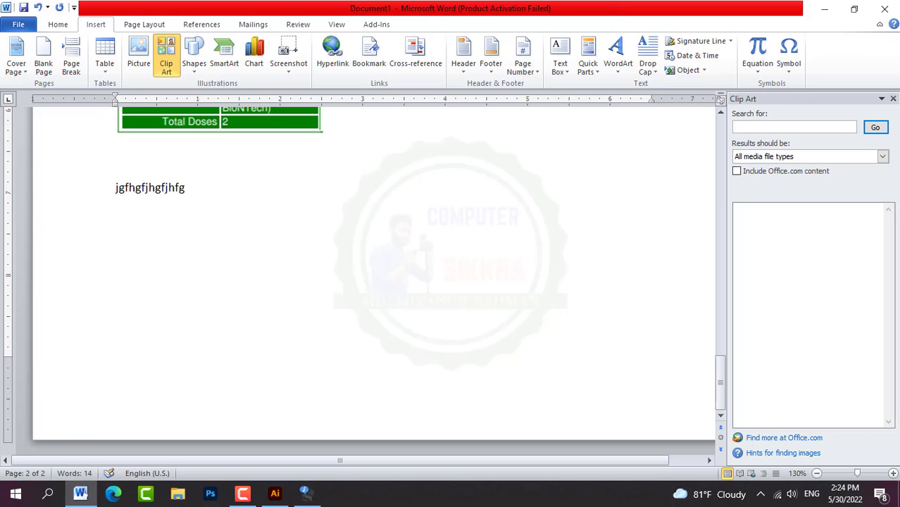
# With the typed text selected, include Office.com content in the Clip Art search options and close Clip Art.
pyautogui.click(107, 188)
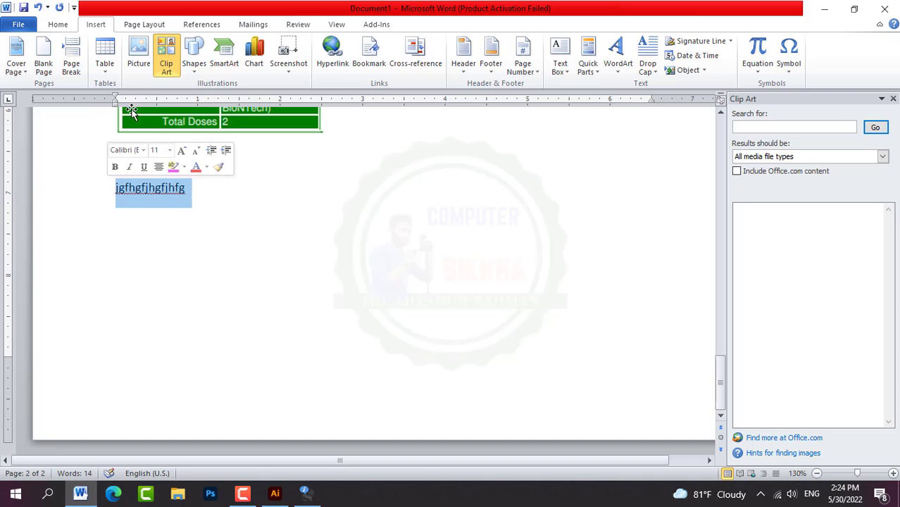
pyautogui.click(165, 65)
pyautogui.click(165, 65)
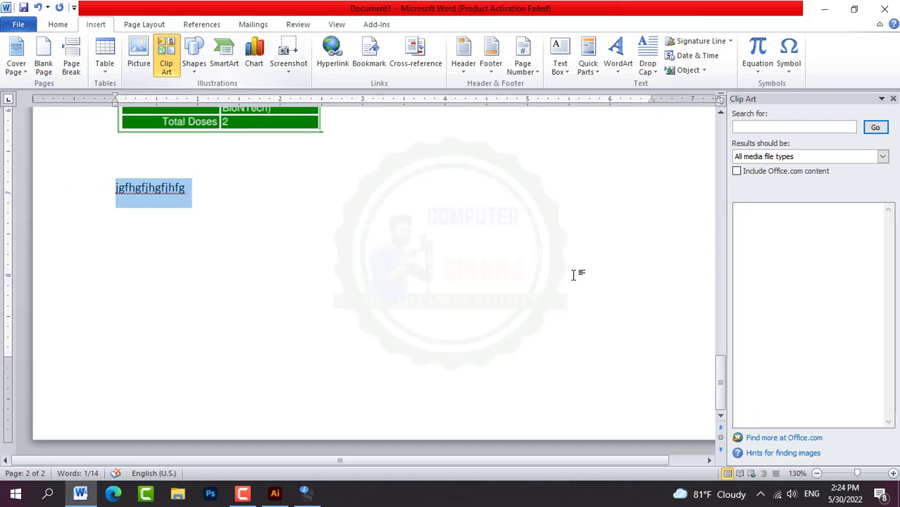
pyautogui.click(770, 158)
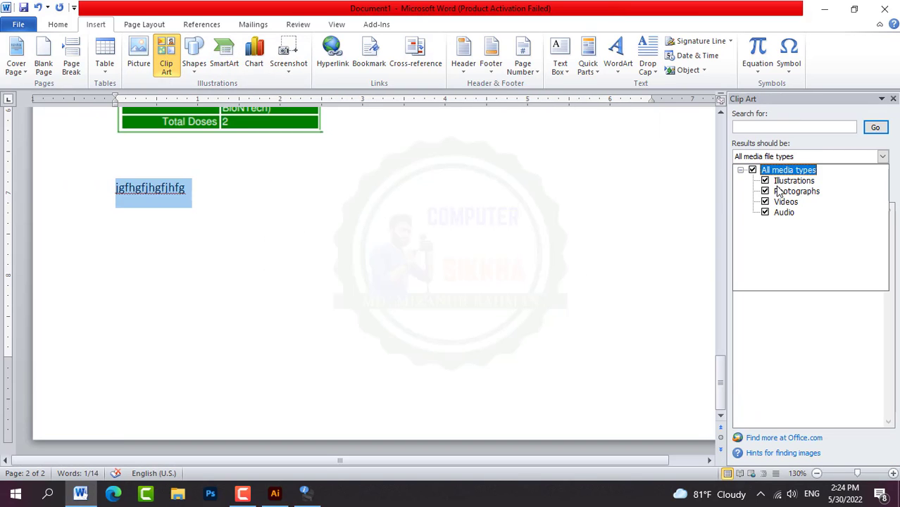
pyautogui.click(838, 157)
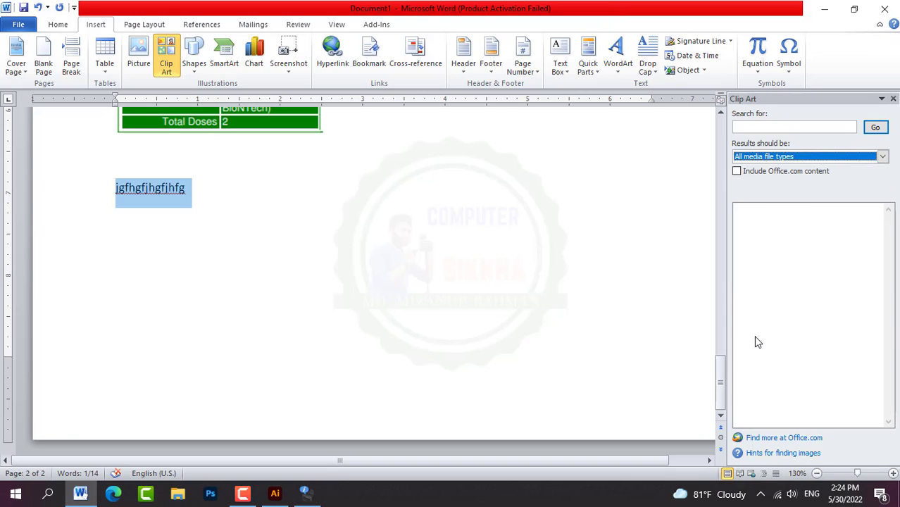
pyautogui.click(739, 172)
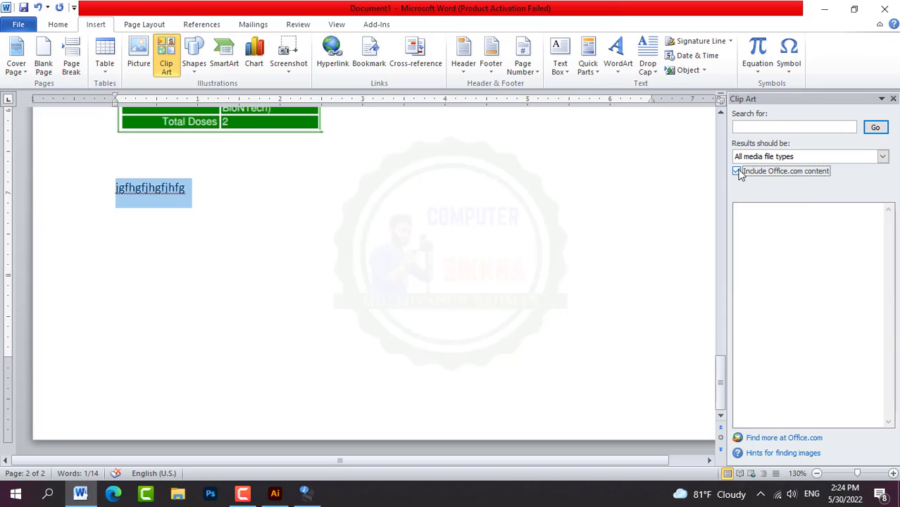
pyautogui.click(894, 99)
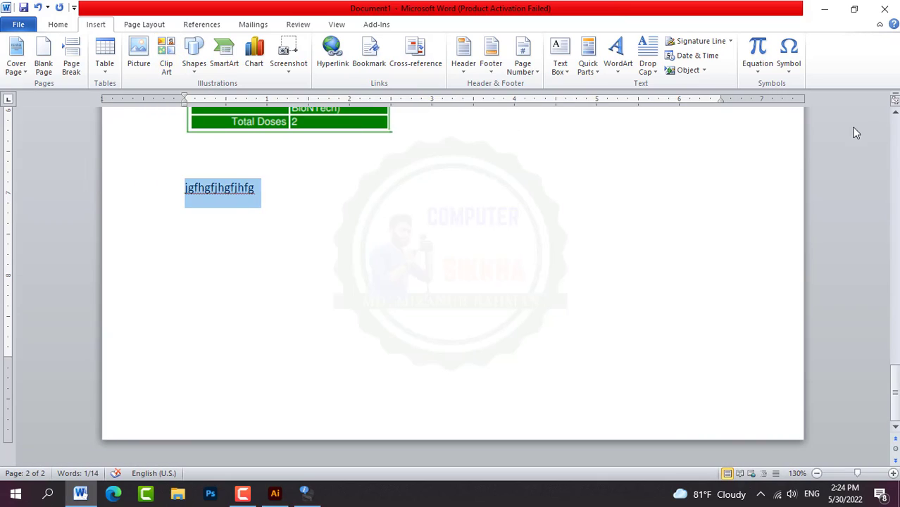
# Highlight the typed line of text and start a new empty paragraph below it.
pyautogui.click(263, 167)
pyautogui.moveTo(279, 183); pyautogui.dragTo(181, 187)
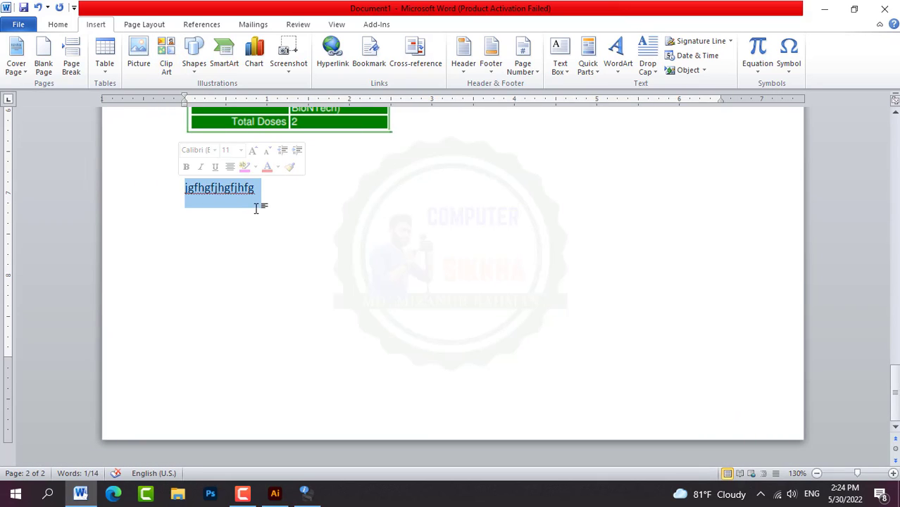
pyautogui.click(271, 191)
pyautogui.moveTo(271, 191); pyautogui.dragTo(179, 196)
pyautogui.click(224, 197)
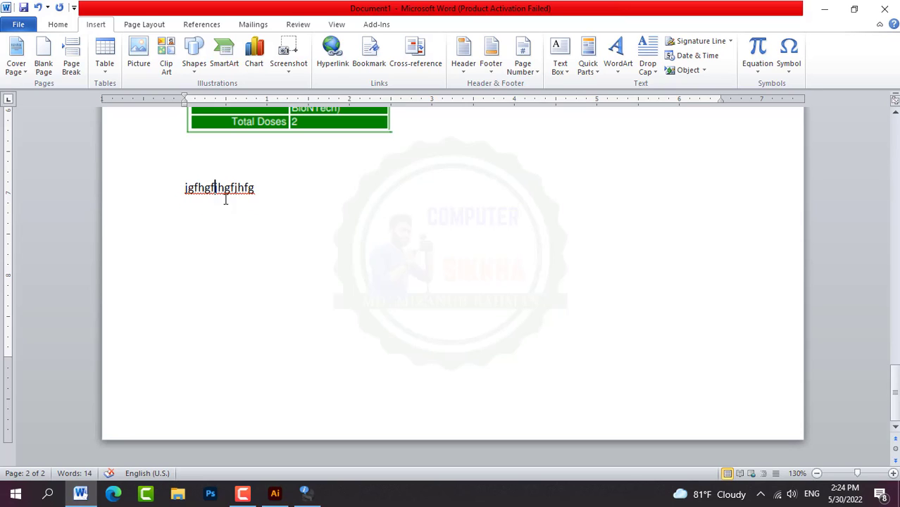
pyautogui.moveTo(243, 195); pyautogui.dragTo(167, 184)
pyautogui.click(197, 193)
pyautogui.moveTo(275, 190); pyautogui.dragTo(175, 193)
pyautogui.click(176, 193)
pyautogui.press('Return')
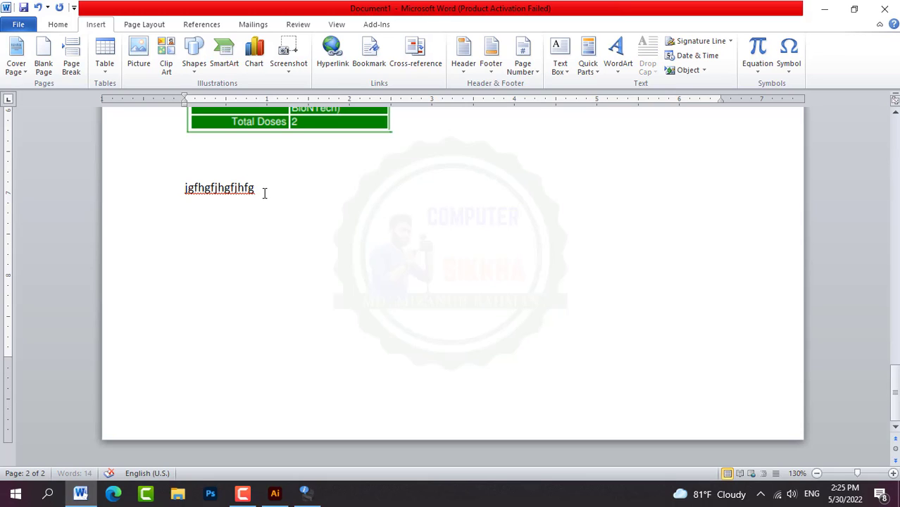
# Draw a left-right block arrow about 6.68" wide and 1.36" high below the typed text.
pyautogui.click(203, 76)
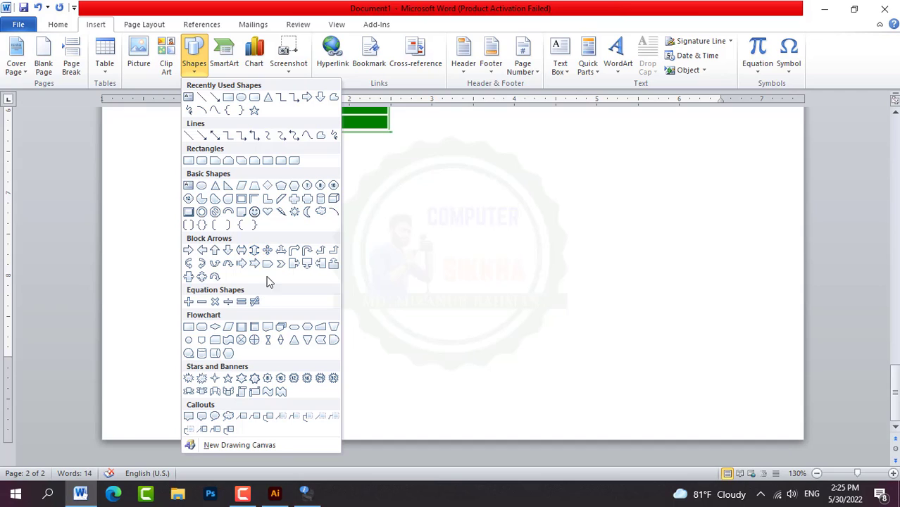
pyautogui.click(242, 250)
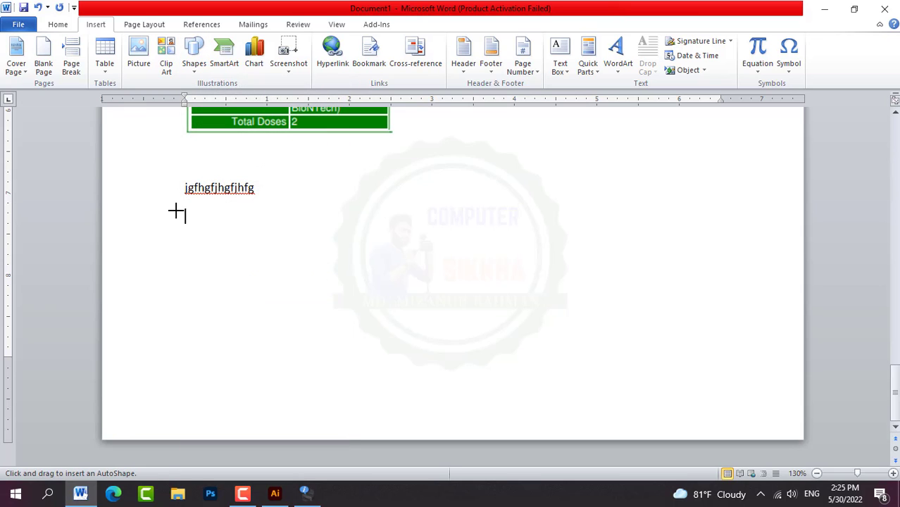
pyautogui.moveTo(174, 208)
pyautogui.mouseDown()
pyautogui.moveTo(543, 300)
pyautogui.moveTo(726, 320)
pyautogui.mouseUp()
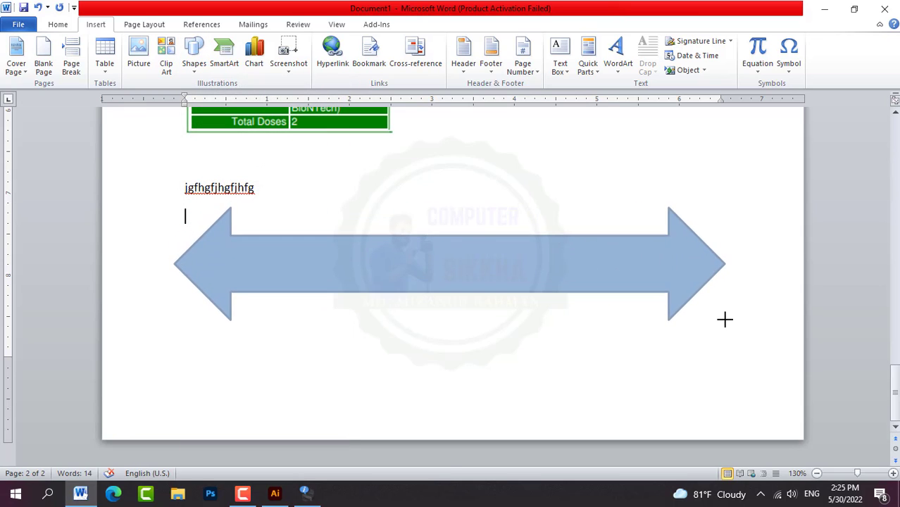
# Open the left-right block arrow for text entry.
pyautogui.click(414, 350)
pyautogui.click(372, 272)
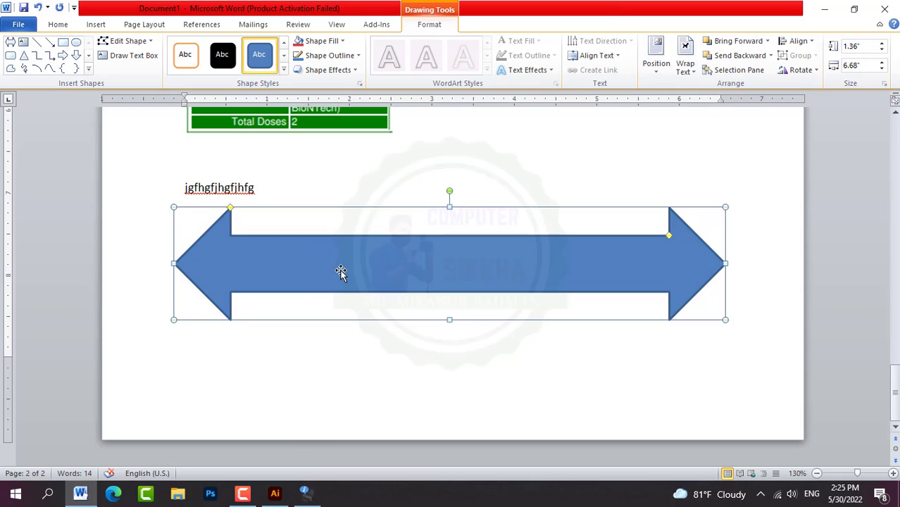
pyautogui.rightClick(312, 258)
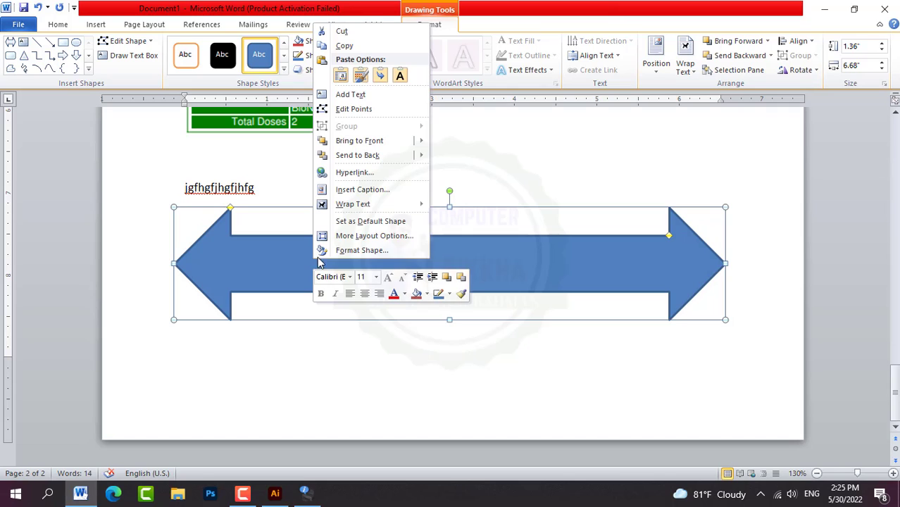
pyautogui.click(370, 95)
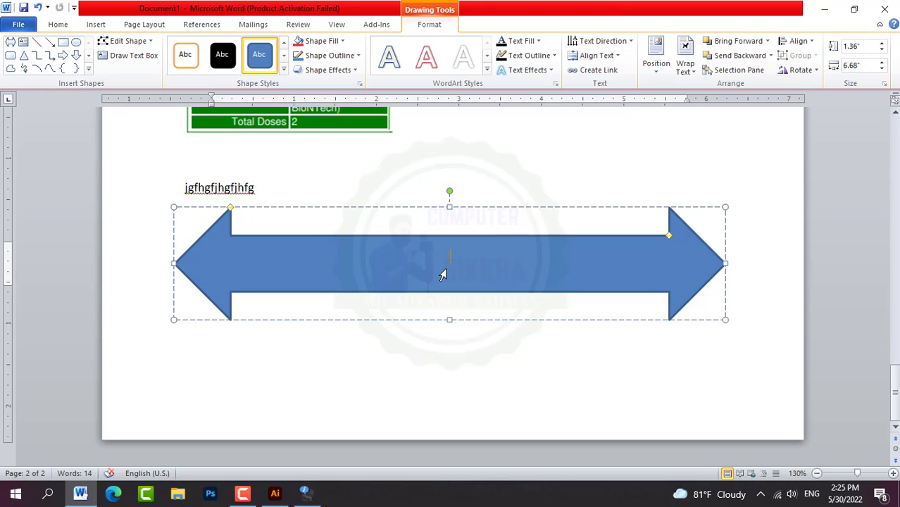
pyautogui.write('hjgjhjg')
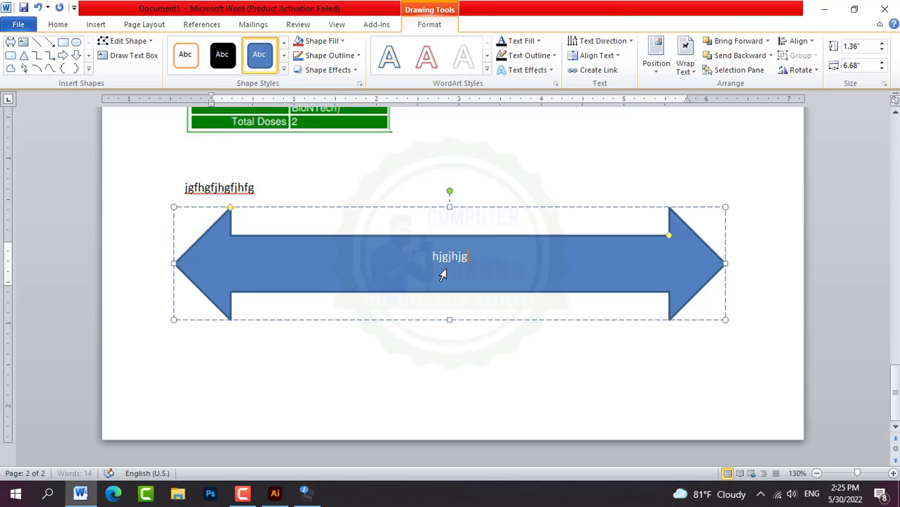
pyautogui.press('BackSpace')
pyautogui.press('BackSpace')
pyautogui.press('BackSpace')
pyautogui.press('BackSpace')
pyautogui.press('BackSpace')
pyautogui.press('BackSpace')
pyautogui.press('BackSpace')
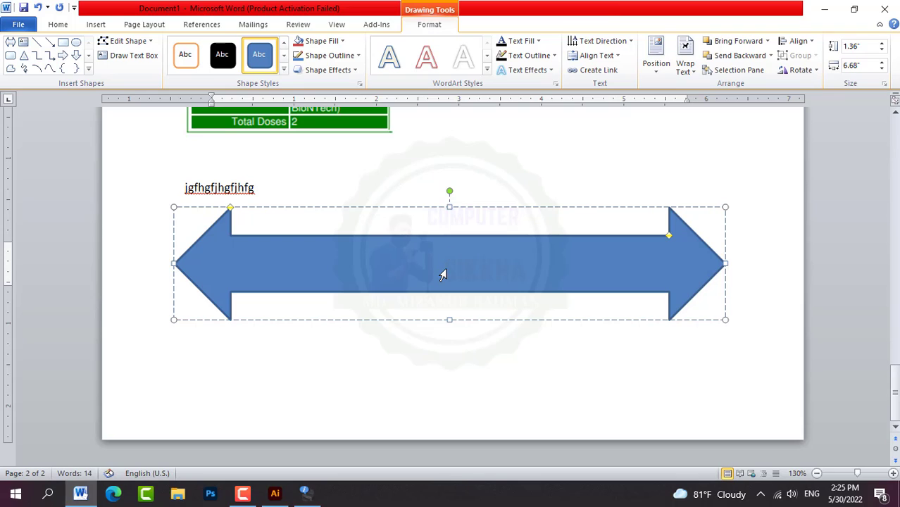
# Enter the text "Computer Sikkha" inside the arrow and copy it.
pyautogui.write('Computer Sikkha')
pyautogui.hotkey('ctrl', 'a')
pyautogui.hotkey('ctrl', 'c')
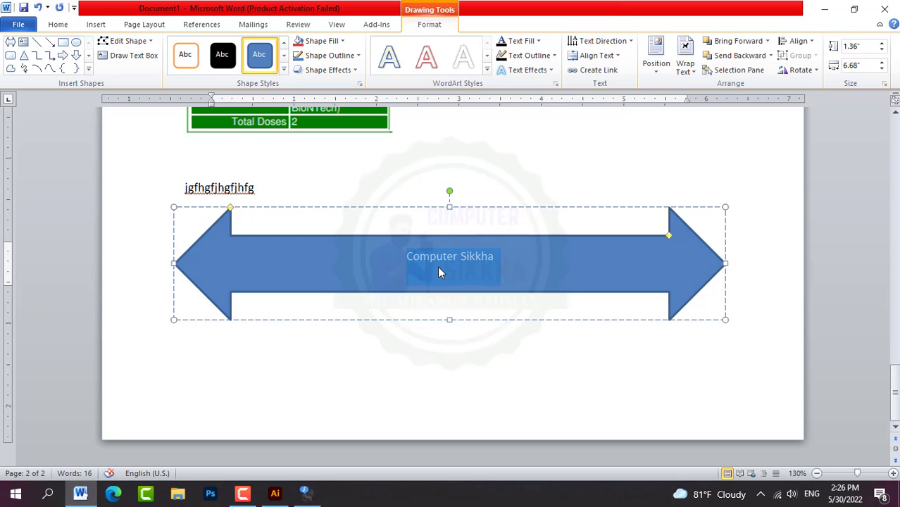
# Enlarge the selected arrow text to 28 pt, make it bold and deselect the arrow.
pyautogui.hotkey('ctrl', 'shift', '.')
pyautogui.hotkey('ctrl', 'shift', '.')
pyautogui.hotkey('ctrl', 'shift', '.')
pyautogui.hotkey('ctrl', 'shift', '.')
pyautogui.hotkey('ctrl', 'shift', '.')
pyautogui.hotkey('ctrl', 'shift', '.')
pyautogui.hotkey('ctrl', 'shift', '.')
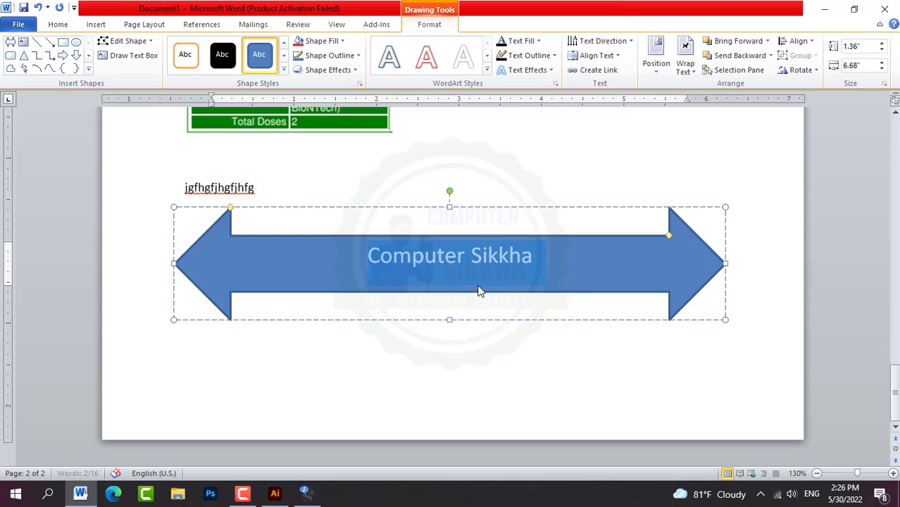
pyautogui.hotkey('ctrl', 'shift', '.')
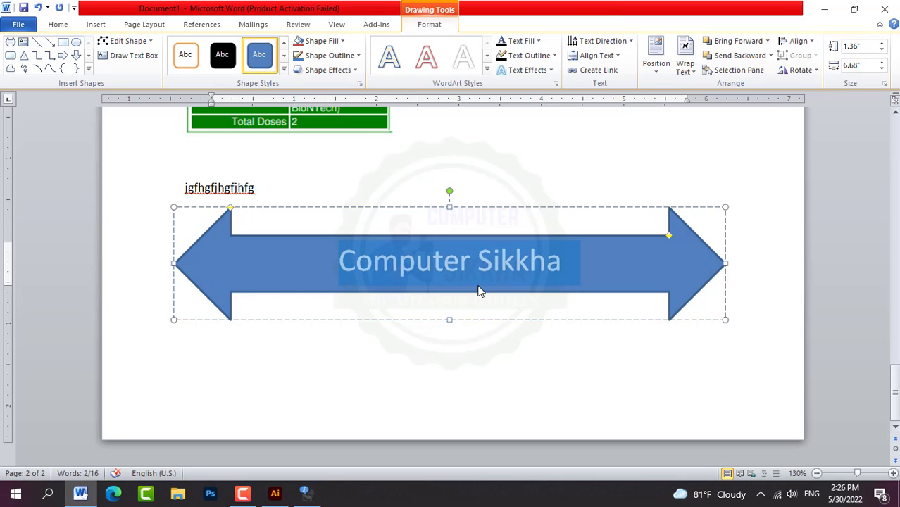
pyautogui.hotkey('ctrl', 'b')
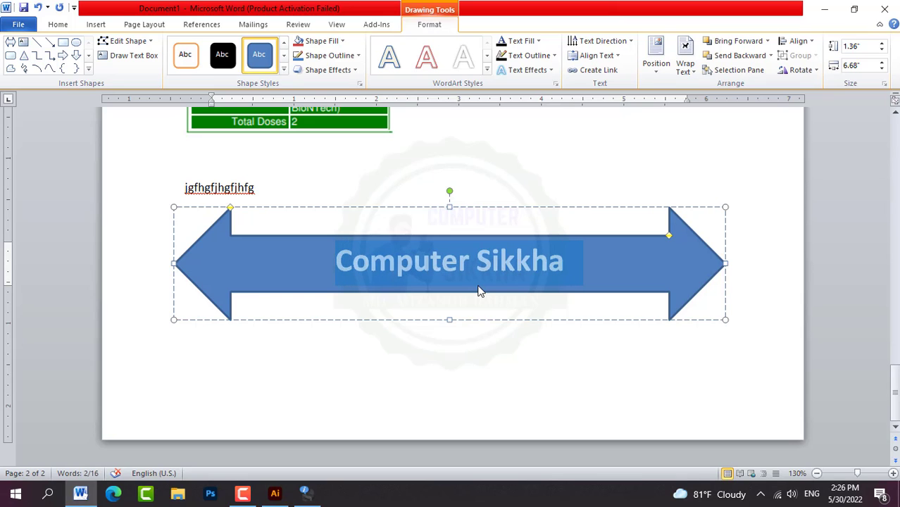
pyautogui.click(458, 385)
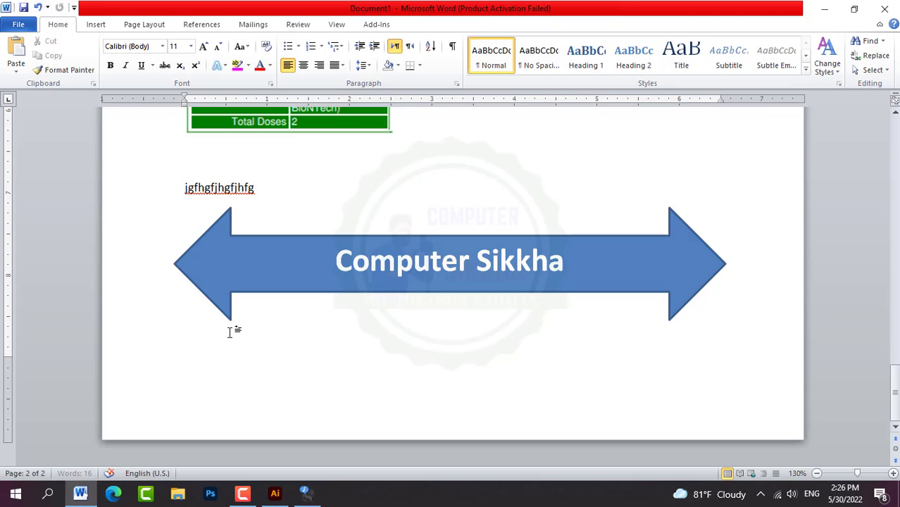
# Draw a ribbon banner about 7.17" wide and 0.62" high near the top of the third page.
pyautogui.scroll(-3, 229, 332)
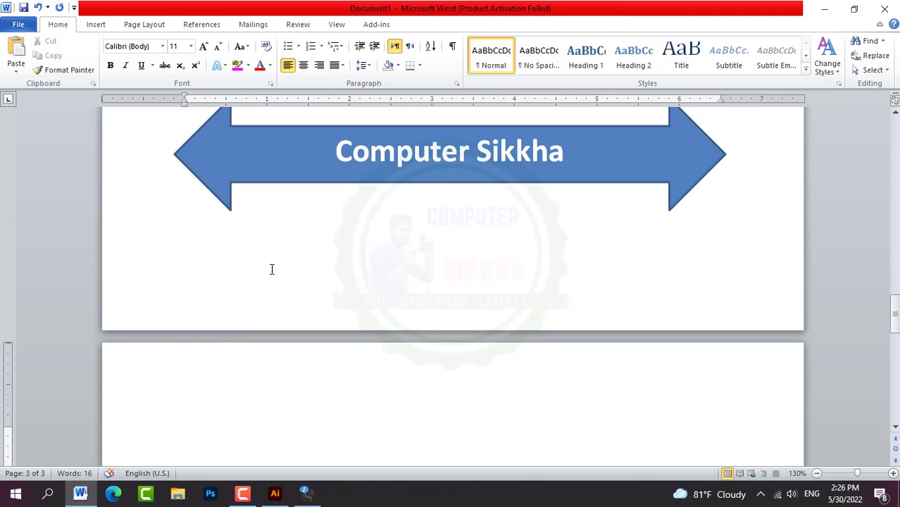
pyautogui.scroll(-5, 282, 254)
pyautogui.click(97, 24)
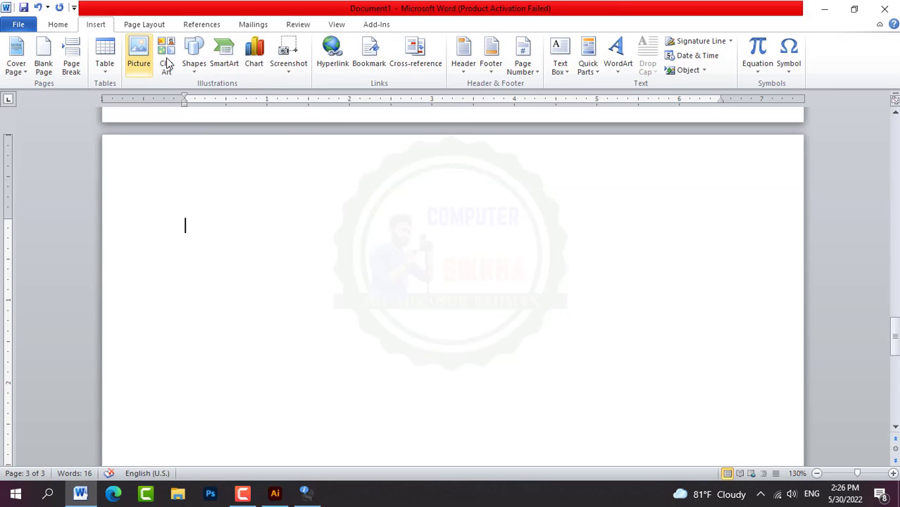
pyautogui.click(192, 65)
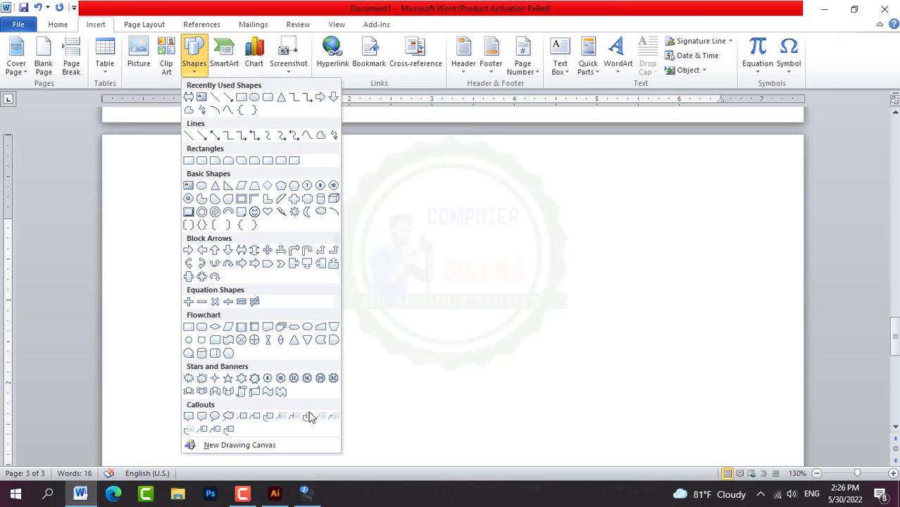
pyautogui.click(215, 394)
pyautogui.moveTo(153, 188)
pyautogui.mouseDown()
pyautogui.moveTo(556, 286)
pyautogui.moveTo(744, 265)
pyautogui.moveTo(746, 240)
pyautogui.mouseUp()
# Add text to the ribbon banner by pasting the copied "Computer Sikkha" into it.
pyautogui.rightClick(402, 219)
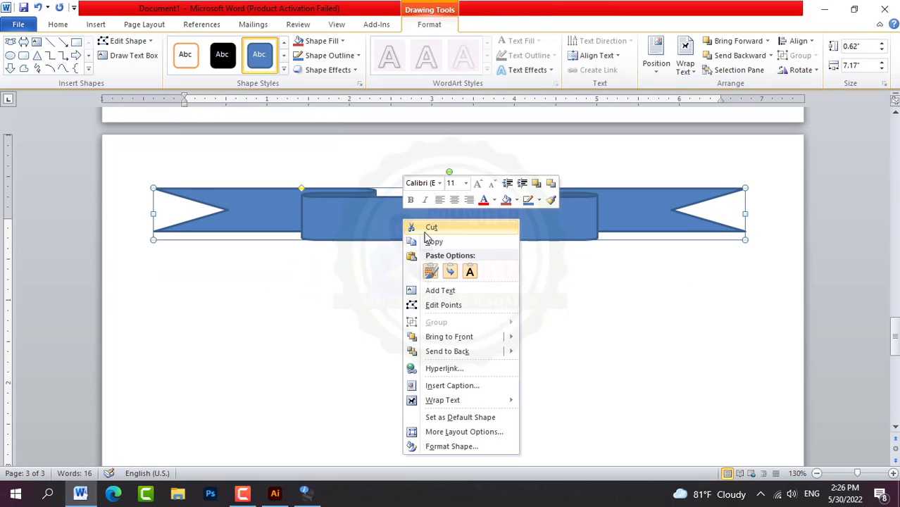
pyautogui.click(437, 293)
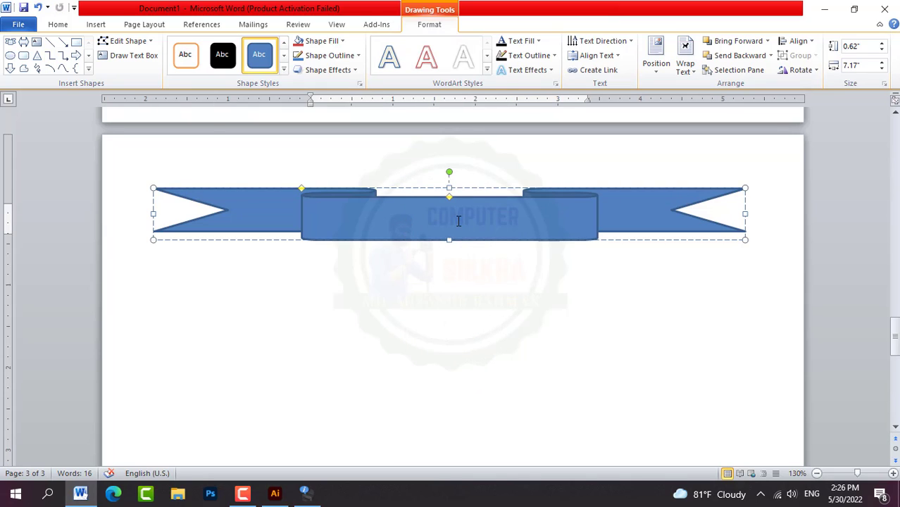
pyautogui.hotkey('ctrl', 'v')
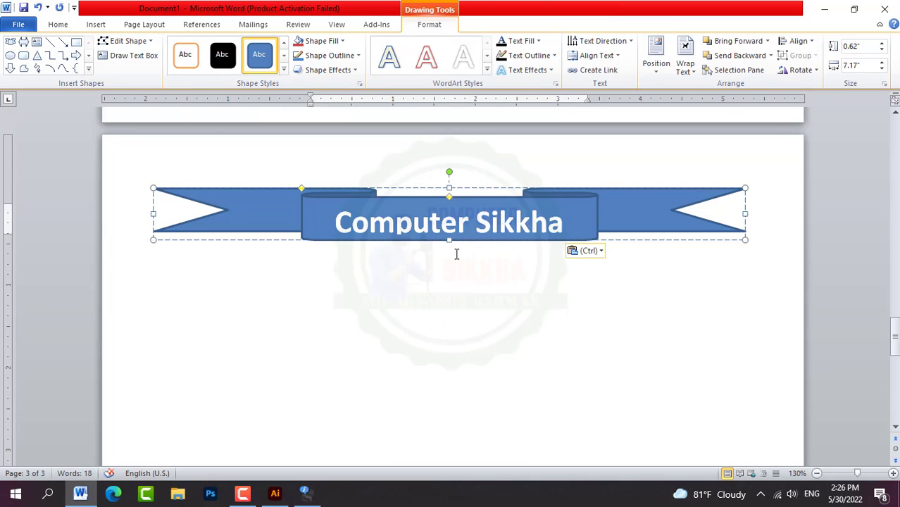
# Add an empty paragraph on the ribbon's page and move the ribbon up close to the page's upper edge.
pyautogui.click(410, 276)
pyautogui.press('Return')
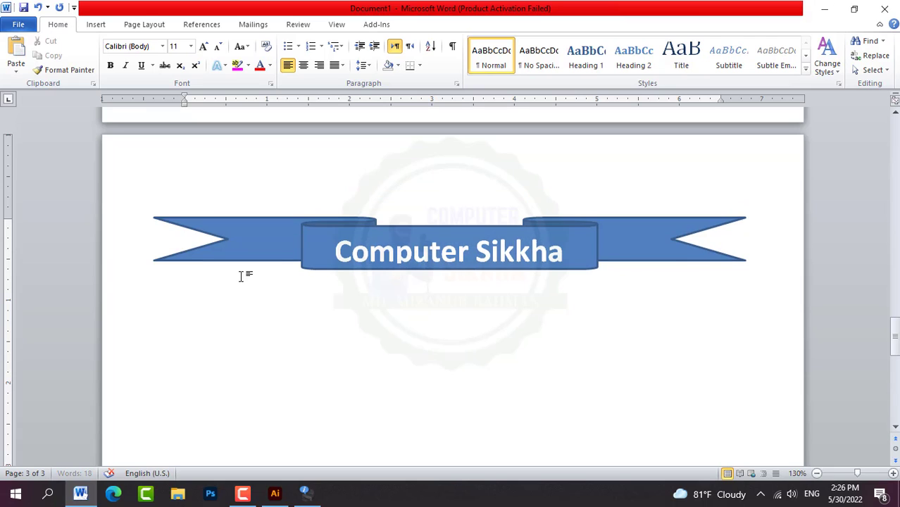
pyautogui.click(356, 266)
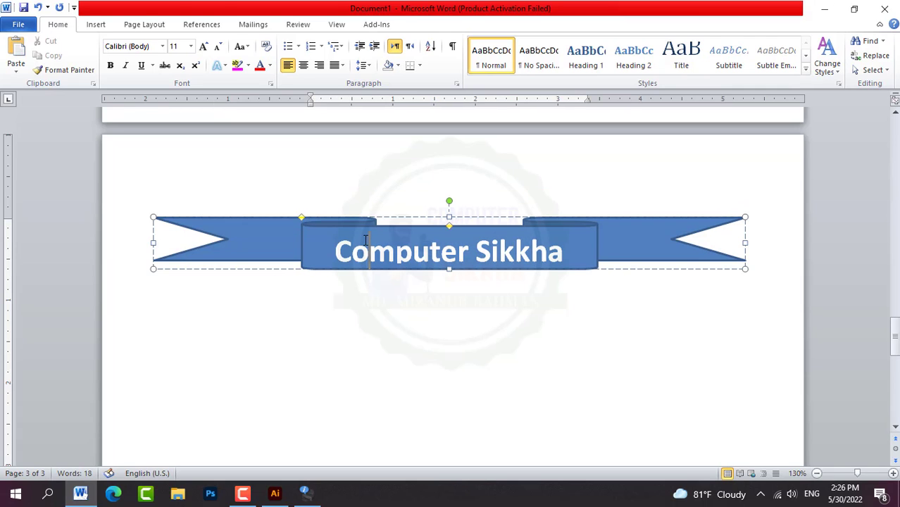
pyautogui.moveTo(380, 216); pyautogui.dragTo(380, 158)
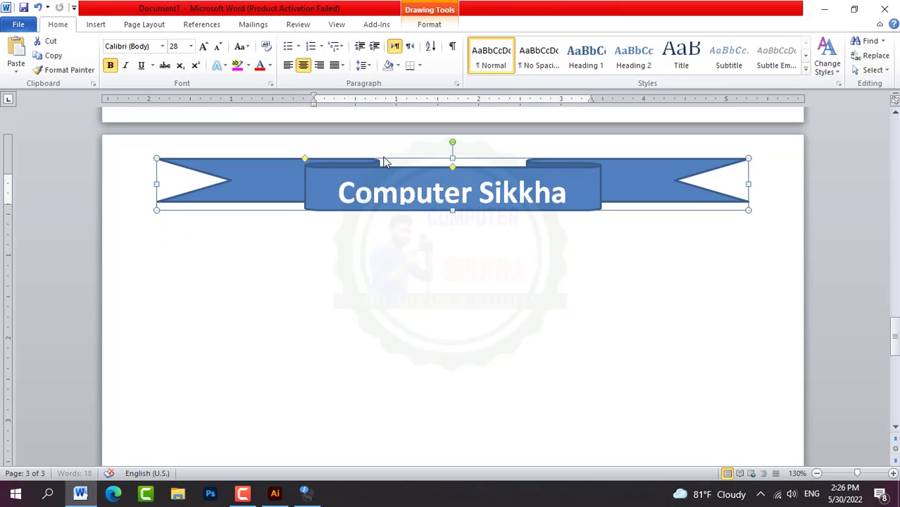
# Paste "Computer Sikkha" on the line below the ribbon and select the pasted text.
pyautogui.click(211, 245)
pyautogui.click(98, 24)
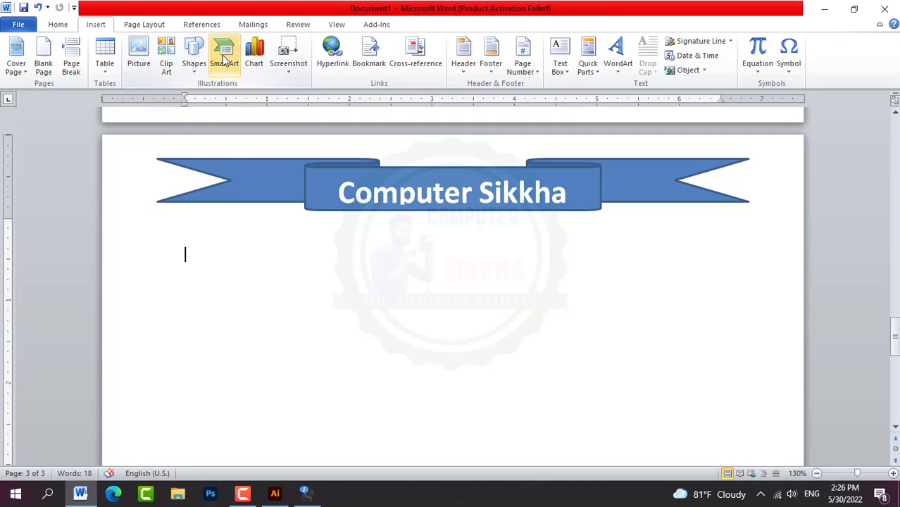
pyautogui.hotkey('ctrl', 'v')
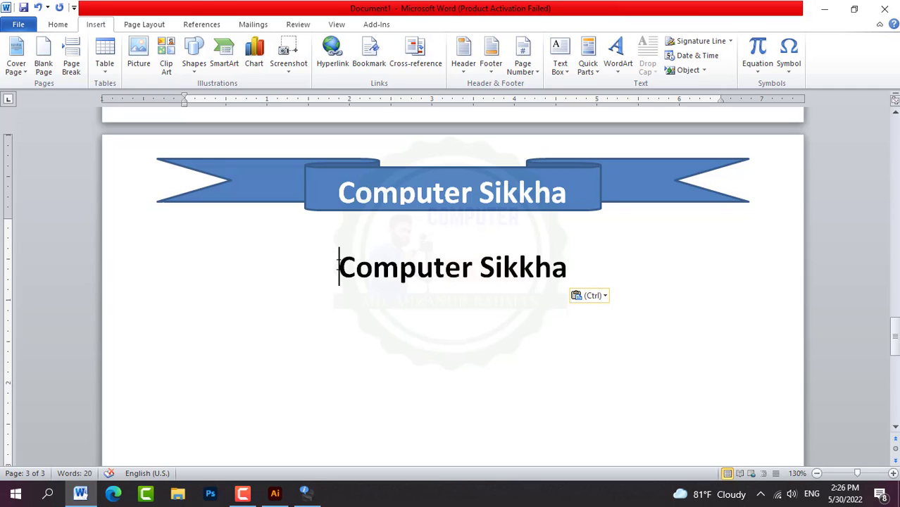
pyautogui.moveTo(339, 267); pyautogui.dragTo(571, 267)
# Examine the SmartArt layouts in the List, Process, Cycle, Hierarchy, Relationship, Matrix, Pyramid and Picture categories.
pyautogui.click(224, 58)
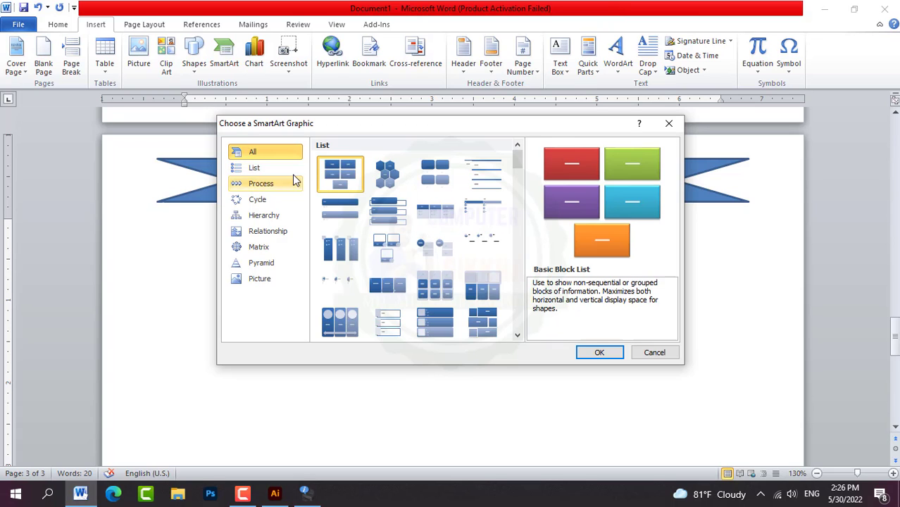
pyautogui.click(291, 169)
pyautogui.click(286, 184)
pyautogui.click(268, 201)
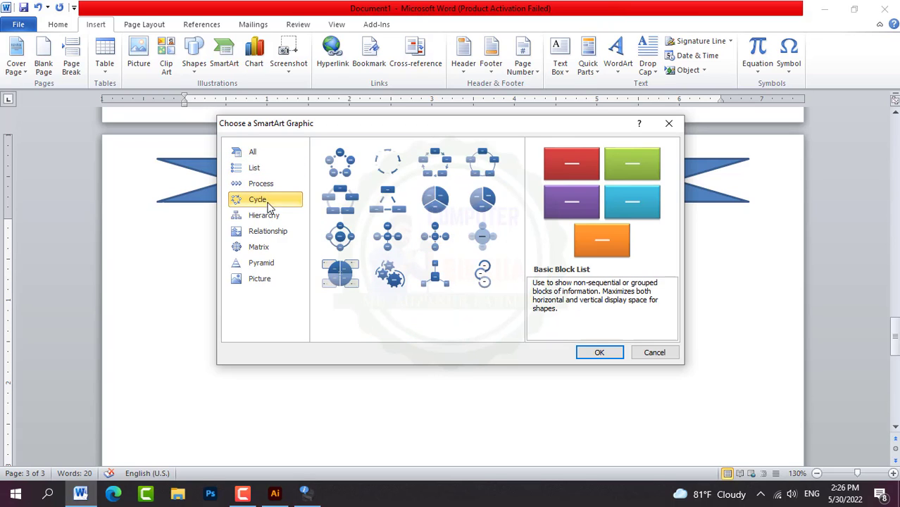
pyautogui.click(267, 216)
pyautogui.click(262, 232)
pyautogui.click(258, 247)
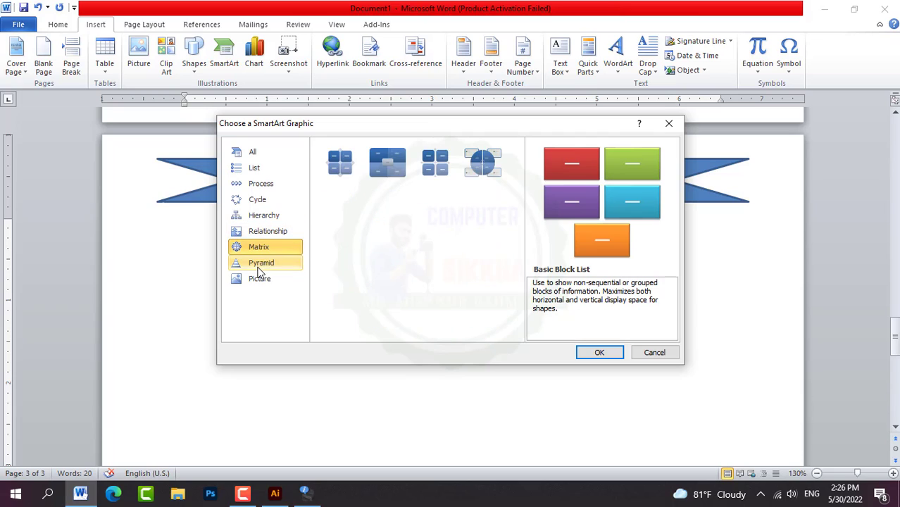
pyautogui.click(259, 264)
pyautogui.click(259, 280)
pyautogui.scroll(-3, 433, 225)
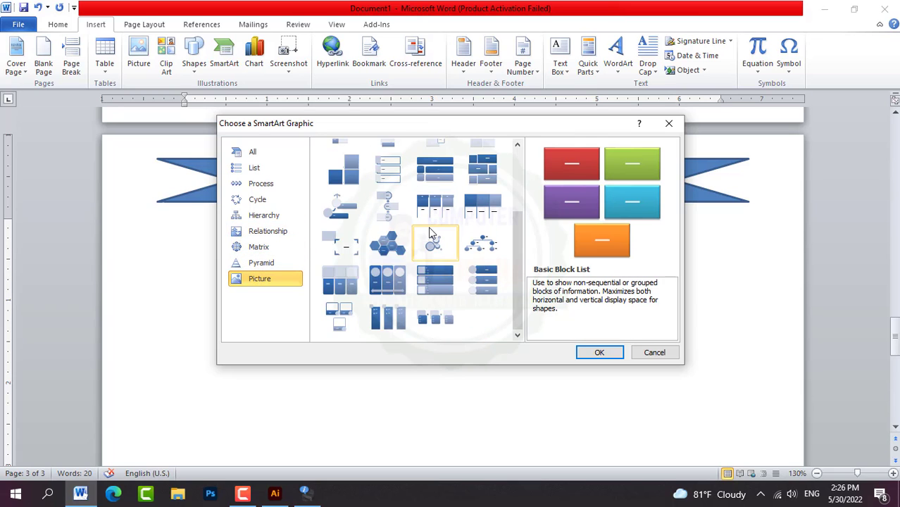
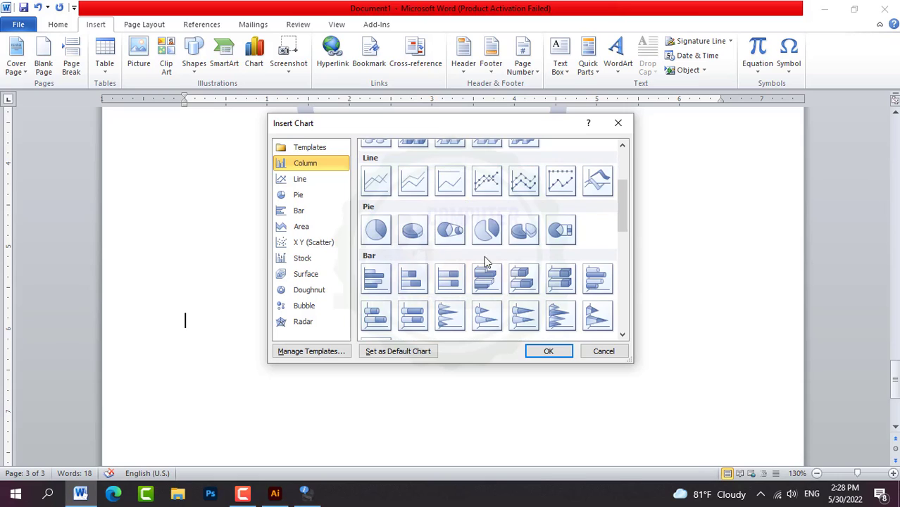
# Insert a clustered column chart with the default sample data and view its plot area in the maximized document window.
pyautogui.scroll(3, 481, 246)
pyautogui.click(382, 181)
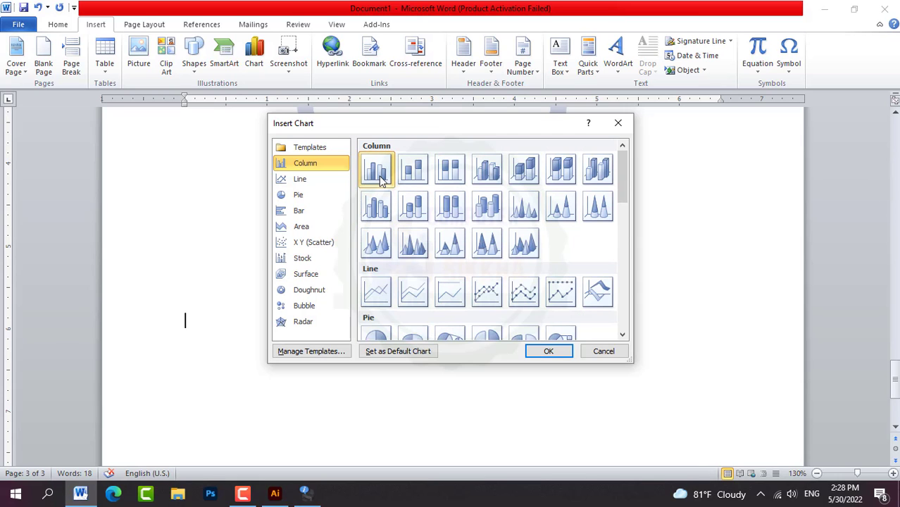
pyautogui.click(548, 351)
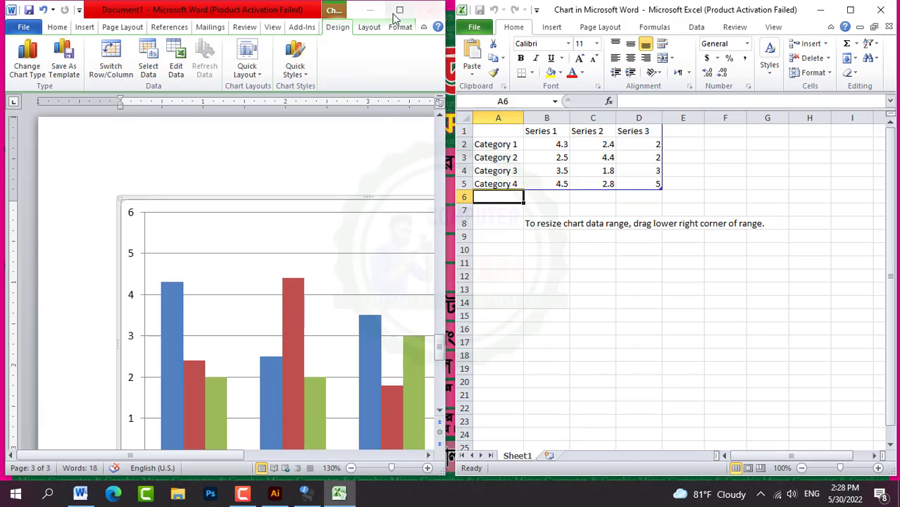
pyautogui.click(399, 11)
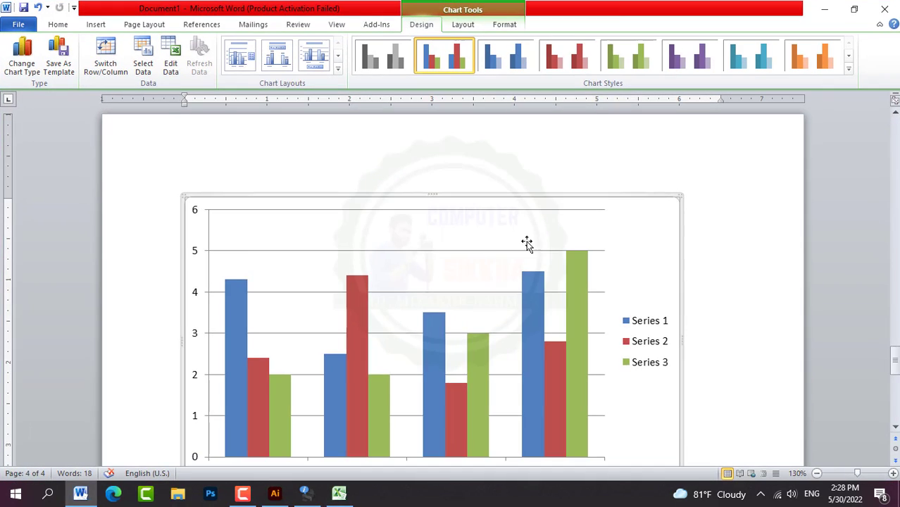
pyautogui.scroll(-2, 521, 239)
pyautogui.click(417, 267)
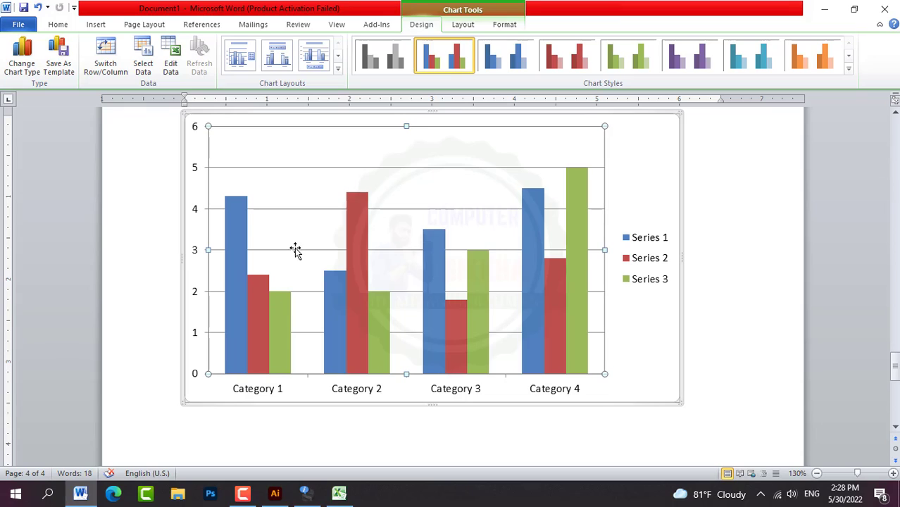
pyautogui.moveTo(285, 339)
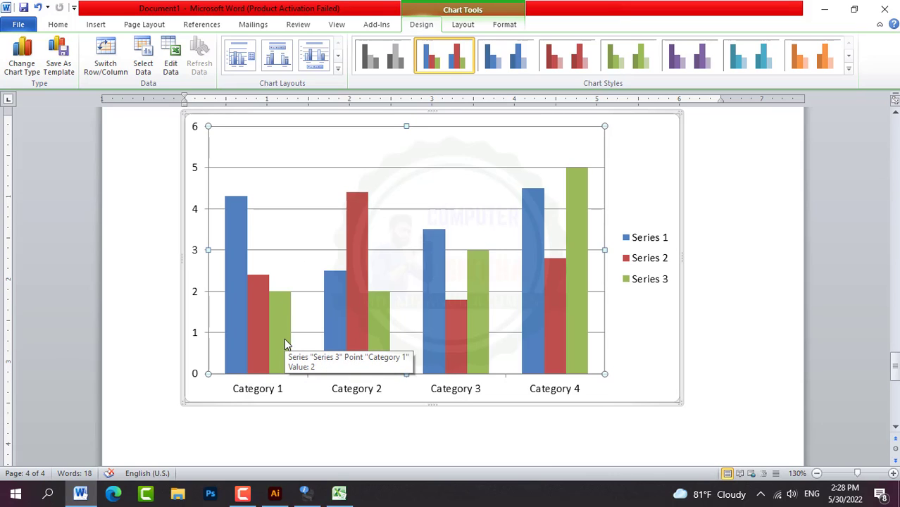
# Insert a screen clipping of the desktop's icon area, about 4.63" wide and 7.5" high, below the chart.
pyautogui.click(696, 382)
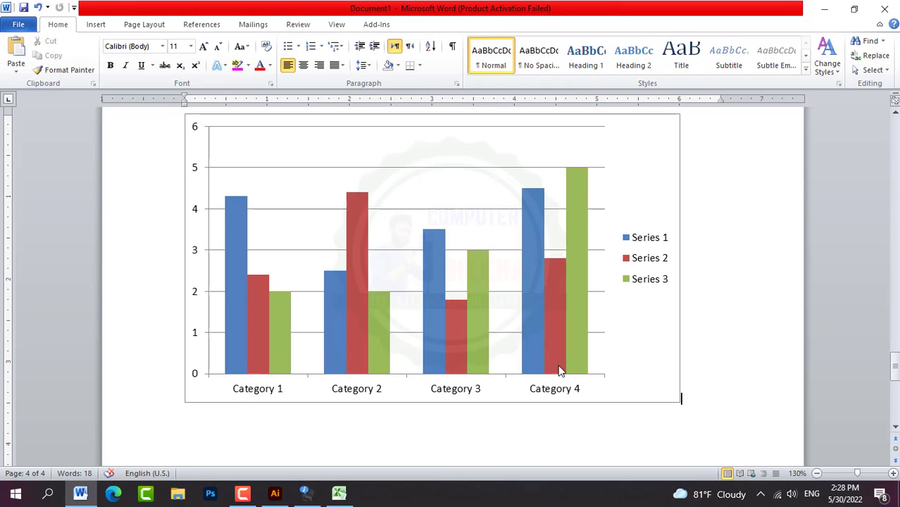
pyautogui.scroll(-3, 520, 336)
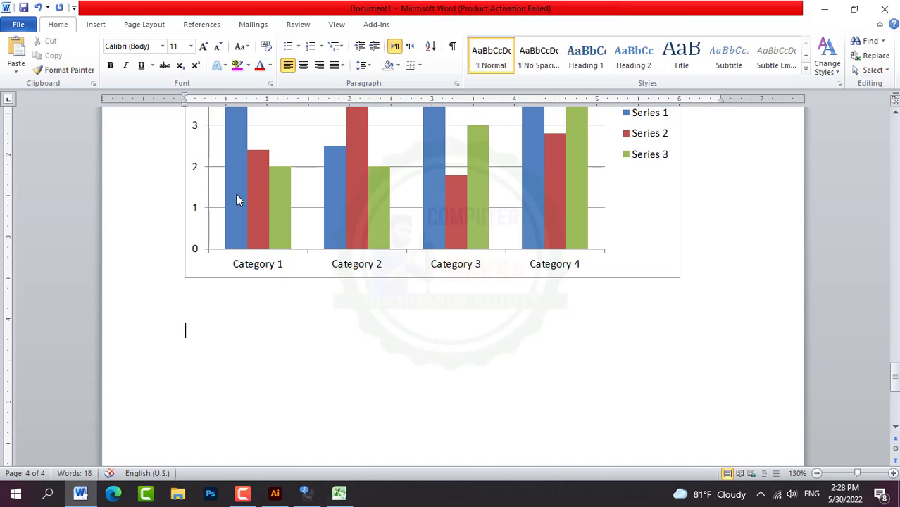
pyautogui.click(106, 25)
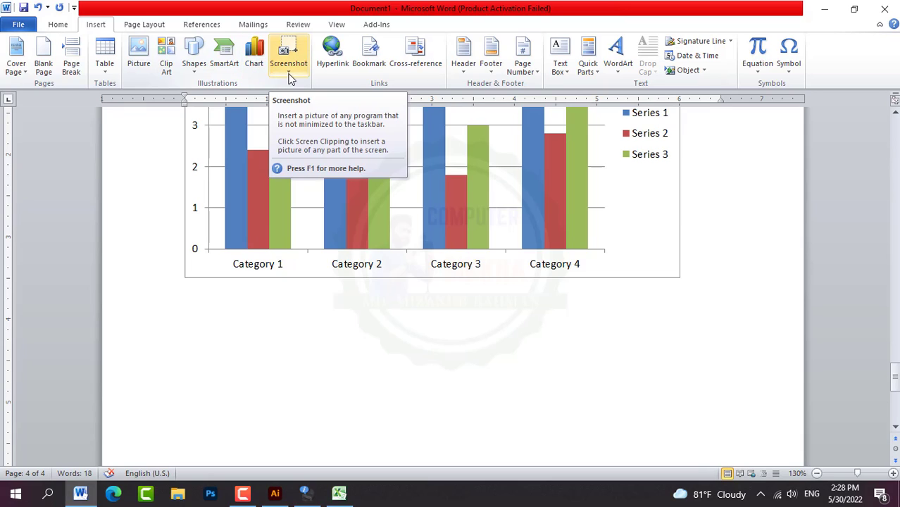
pyautogui.click(290, 64)
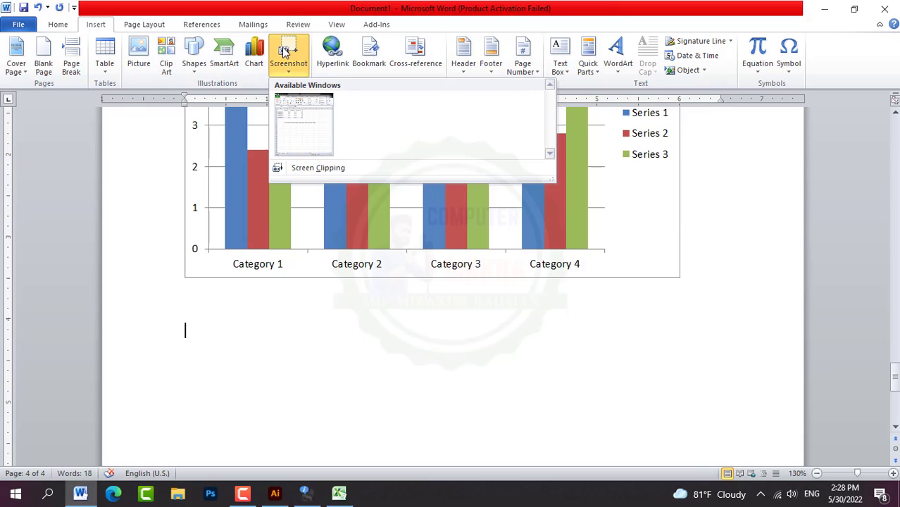
pyautogui.click(305, 170)
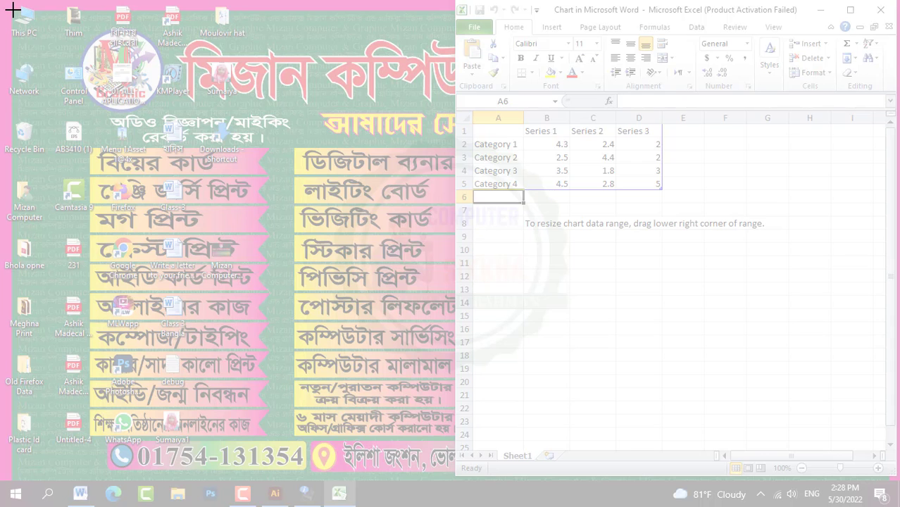
pyautogui.moveTo(12, 10); pyautogui.dragTo(310, 482)
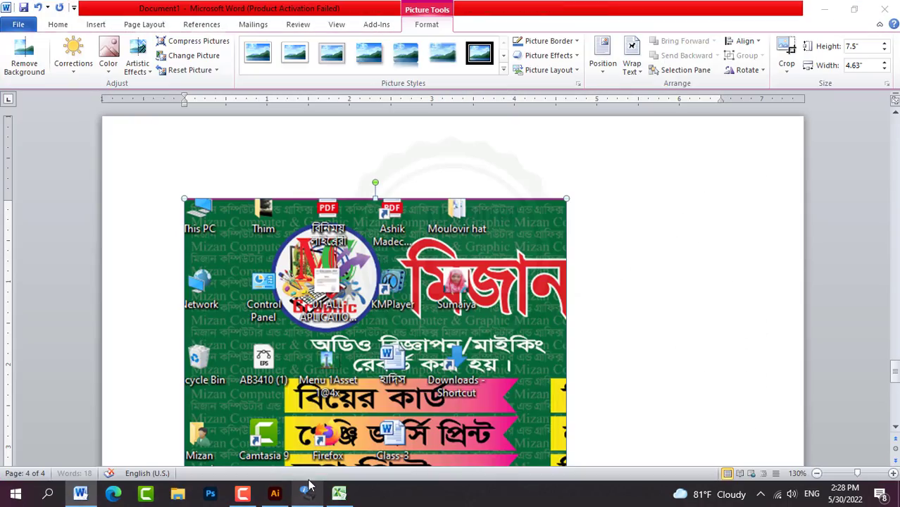
# Examine the inserted screen clipping from its upper to its lower edge and read the Hyperlink command's description.
pyautogui.scroll(-15, 423, 262)
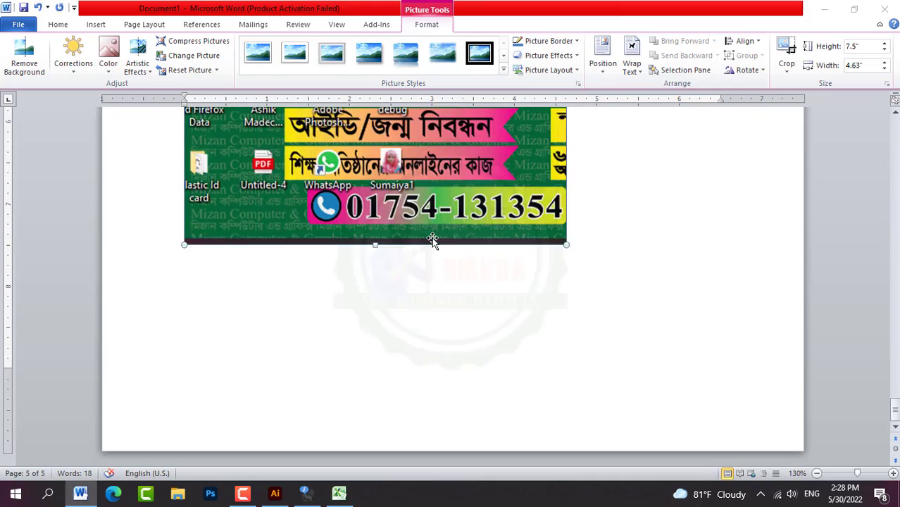
pyautogui.scroll(15, 432, 240)
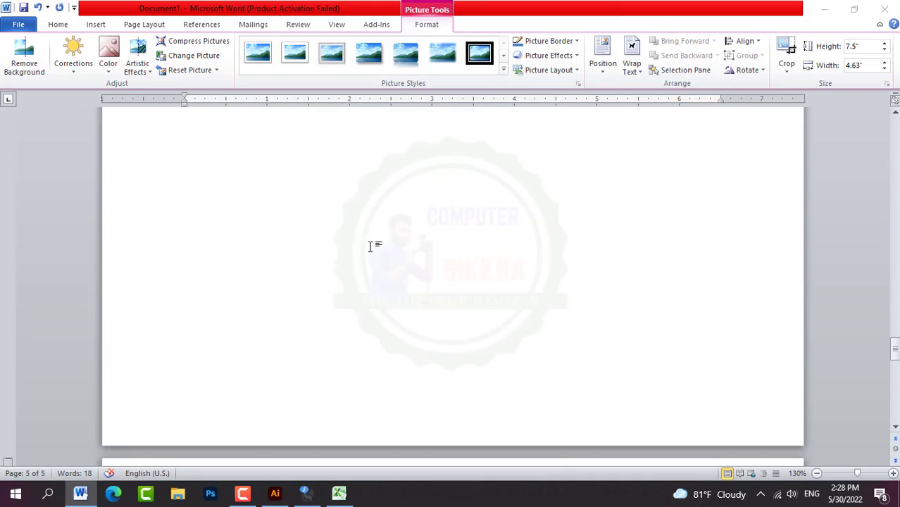
pyautogui.scroll(10, 370, 246)
pyautogui.scroll(-15, 388, 237)
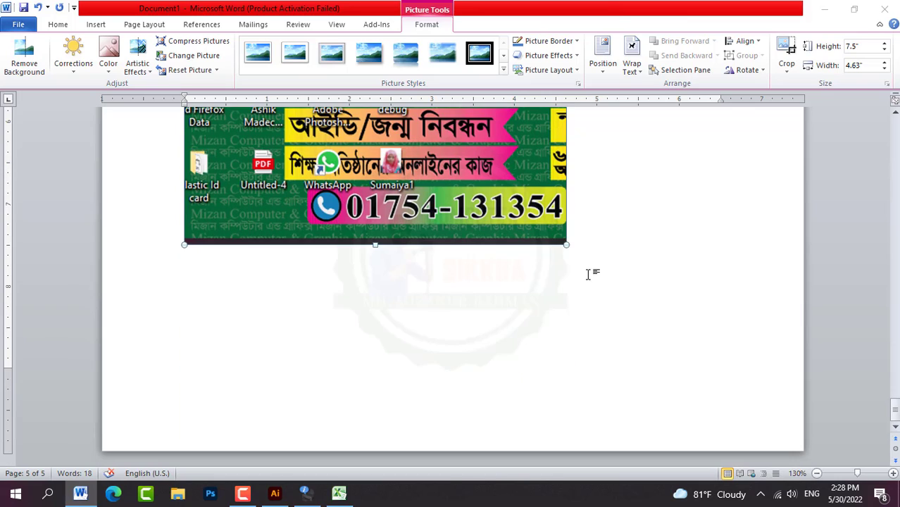
pyautogui.click(621, 256)
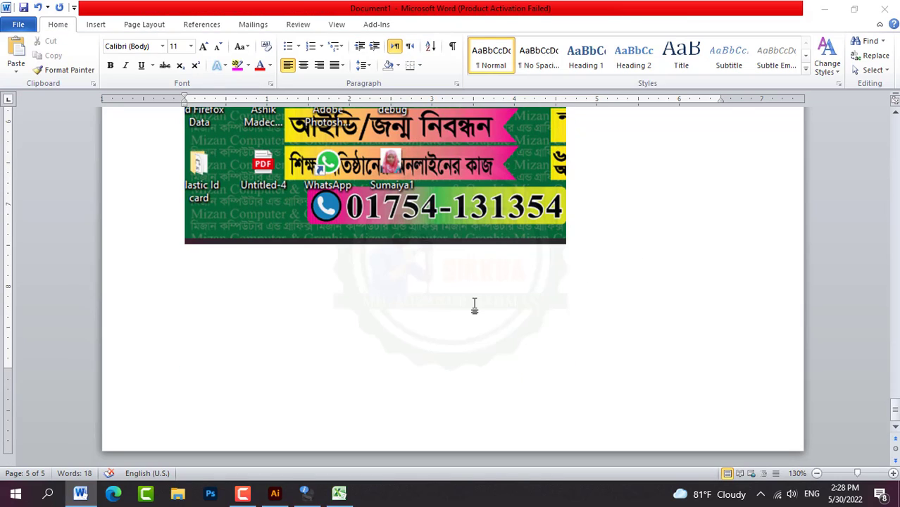
pyautogui.scroll(3, 448, 210)
pyautogui.click(447, 210)
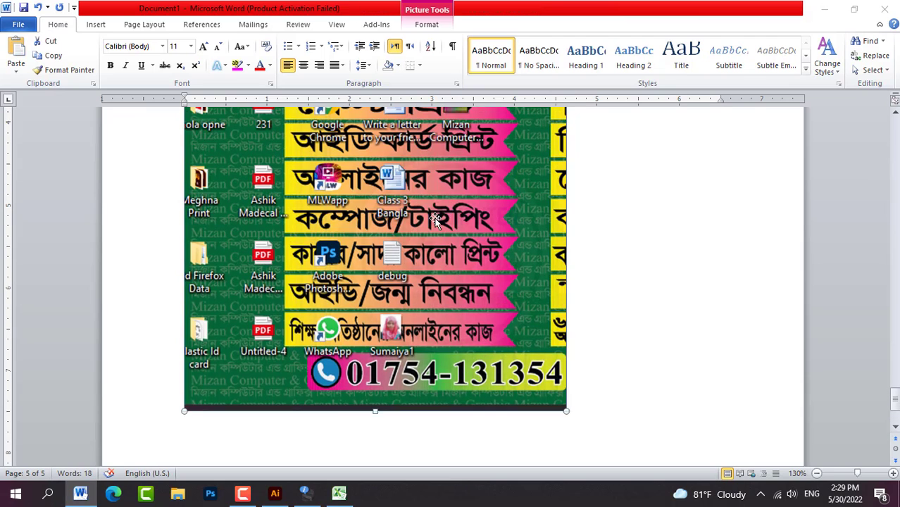
pyautogui.scroll(-2, 432, 219)
pyautogui.scroll(-1, 432, 218)
pyautogui.click(262, 281)
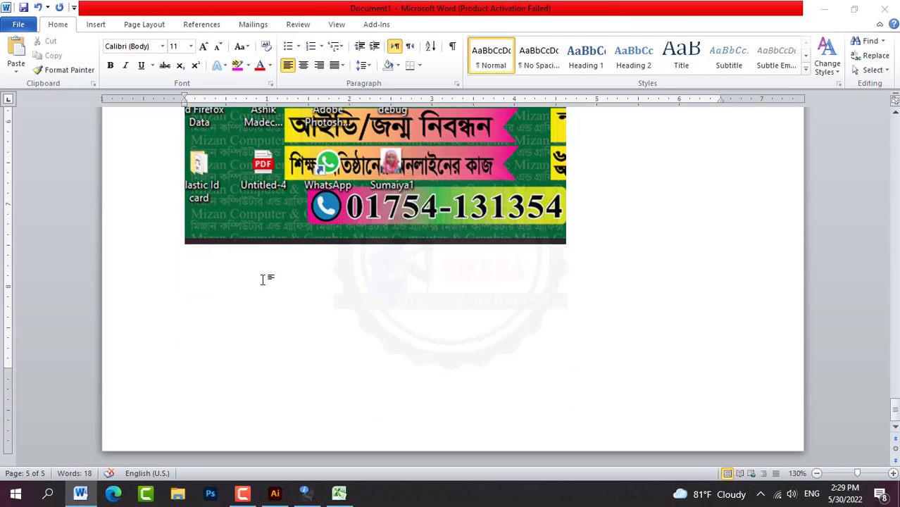
pyautogui.click(96, 24)
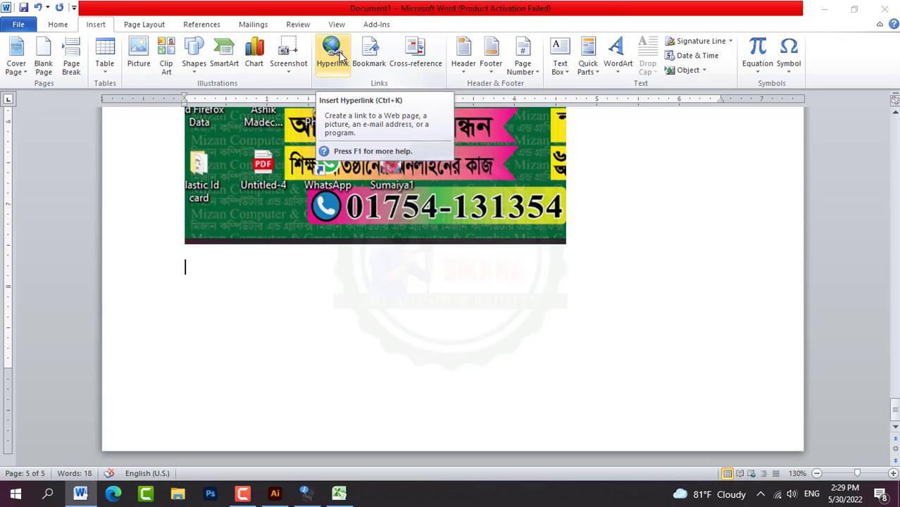
pyautogui.click(193, 275)
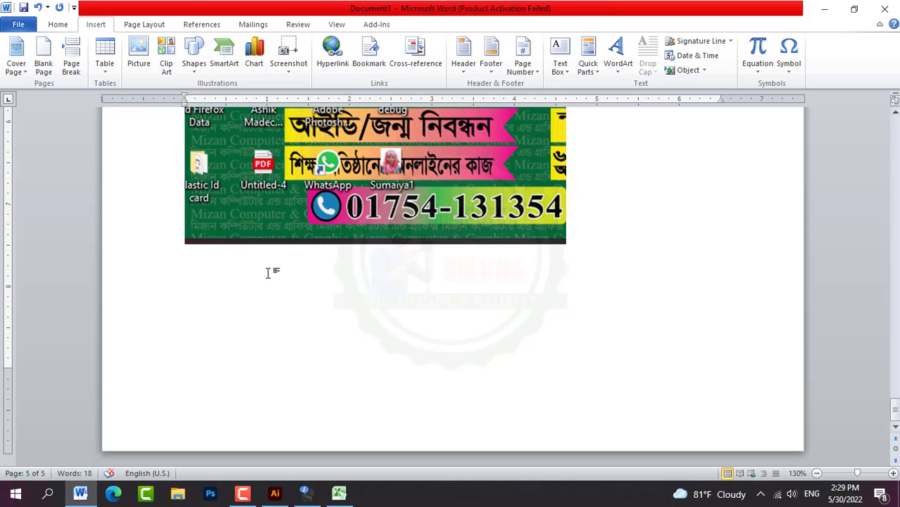
# Try out a bookmark named "Computer Sikkha" below the chart, with sorting by Location and hidden bookmarks enabled, and close the Bookmark dialog.
pyautogui.scroll(10, 267, 274)
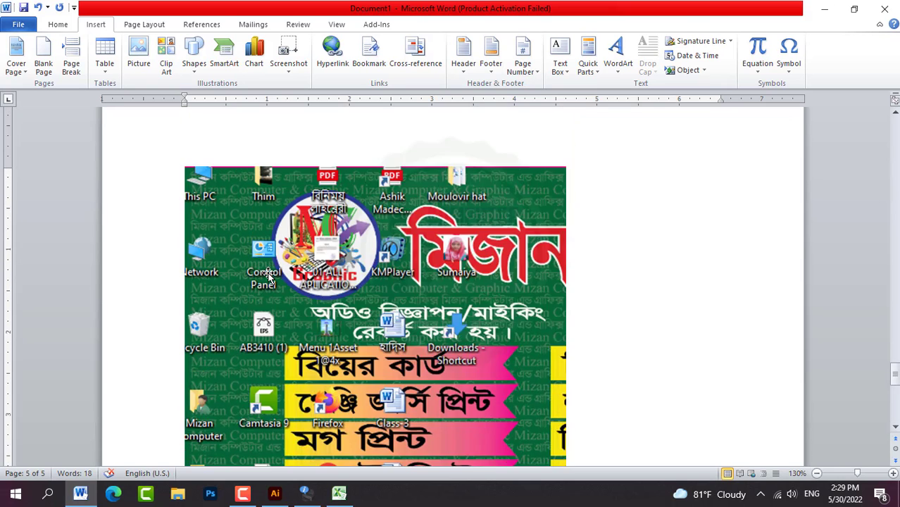
pyautogui.click(268, 251)
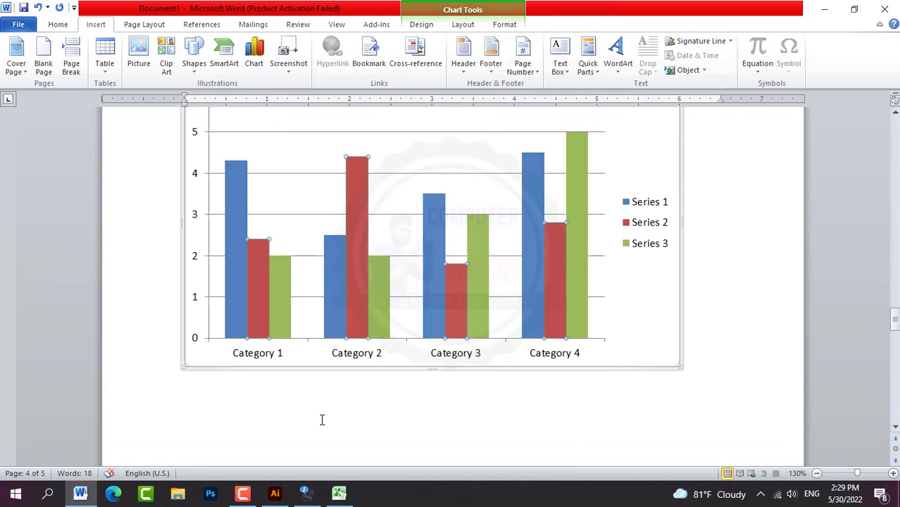
pyautogui.click(368, 401)
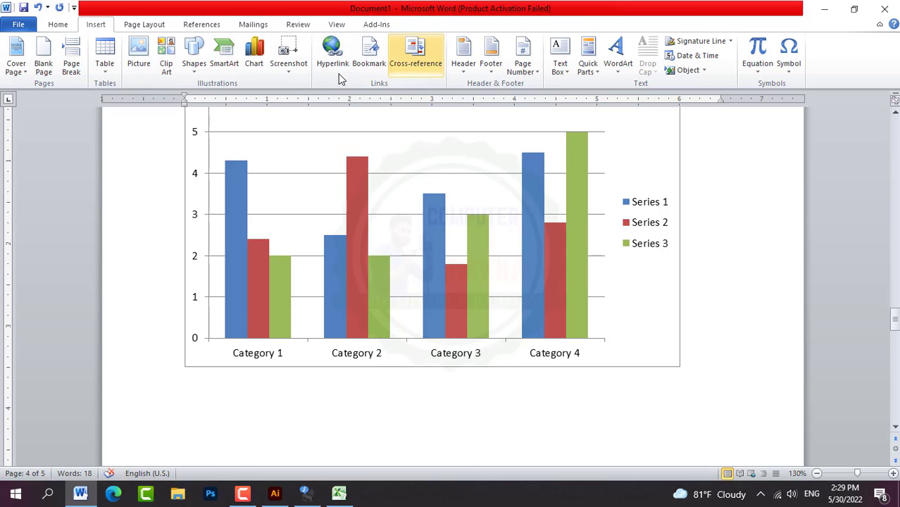
pyautogui.click(370, 62)
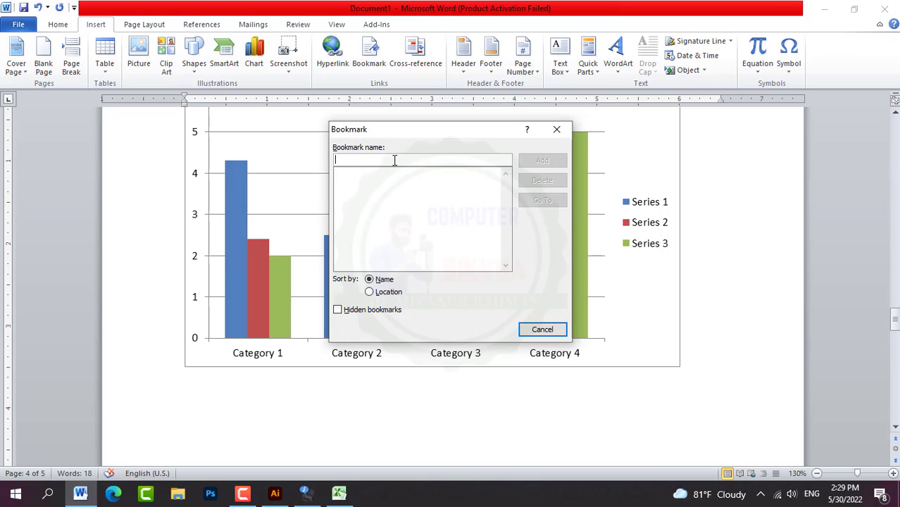
pyautogui.write('Computer Sikkha')
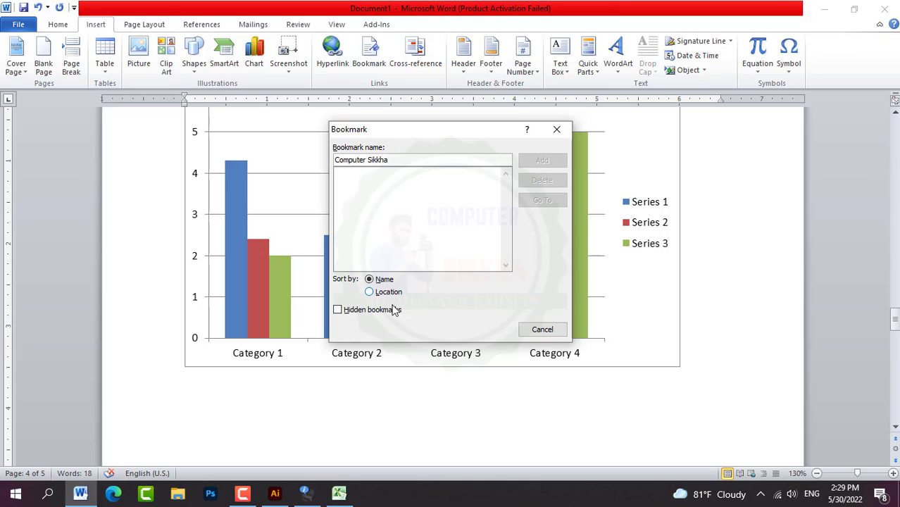
pyautogui.click(370, 293)
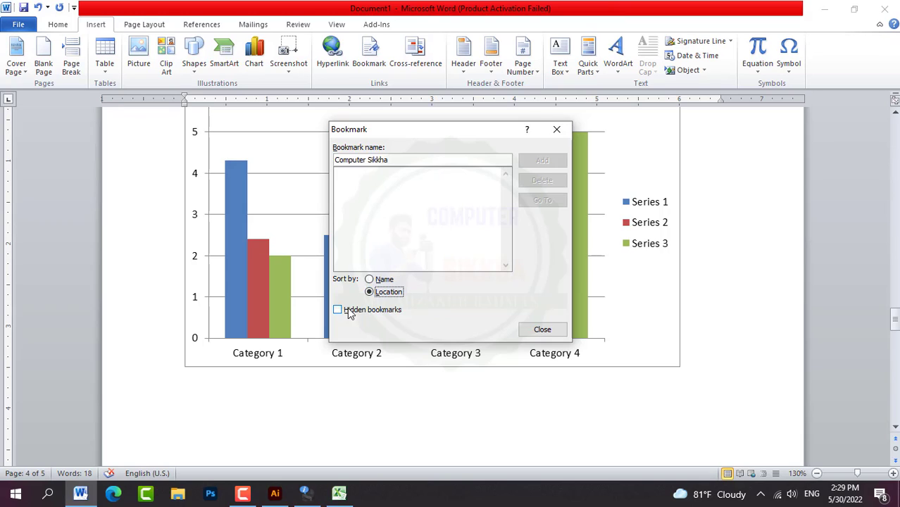
pyautogui.click(370, 280)
pyautogui.click(370, 292)
pyautogui.click(338, 311)
pyautogui.click(543, 329)
# Open the Cross-reference dialog and place the insertion point on the line below the screen clipping.
pyautogui.scroll(-5, 426, 243)
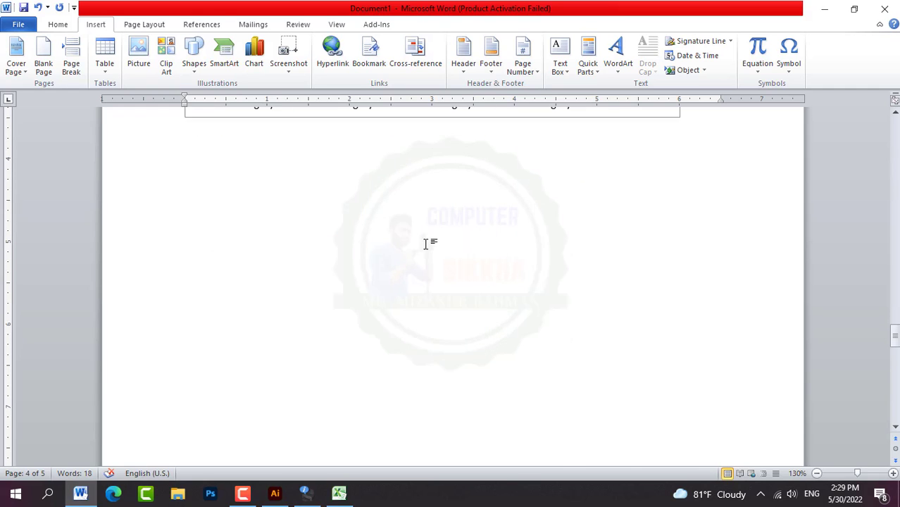
pyautogui.scroll(-6, 426, 243)
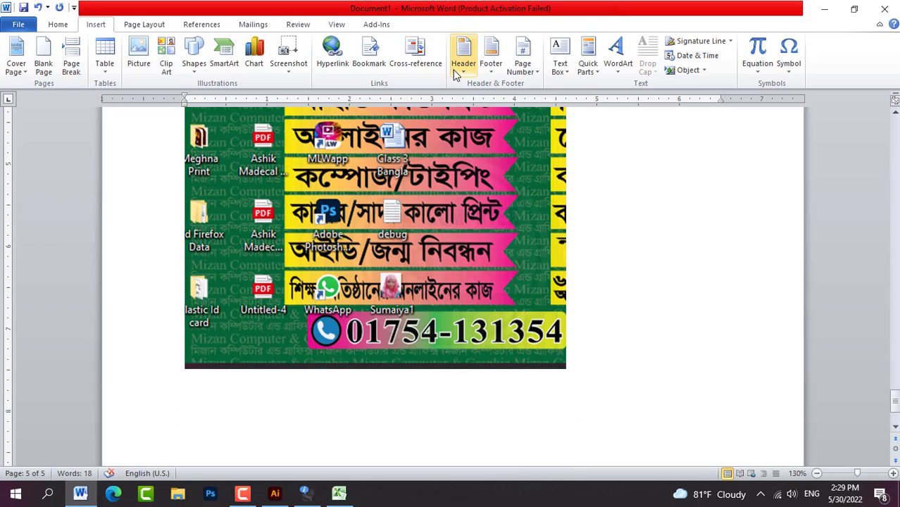
pyautogui.click(419, 71)
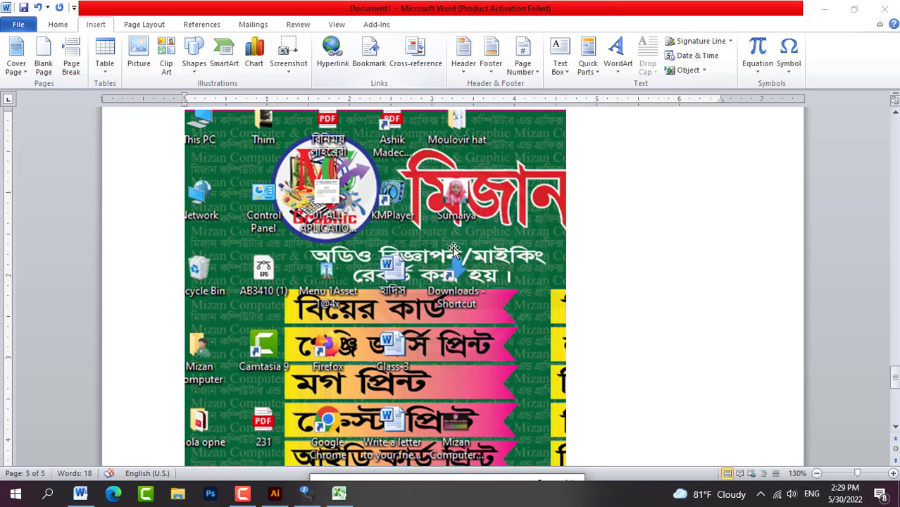
pyautogui.scroll(-6, 432, 188)
pyautogui.click(642, 326)
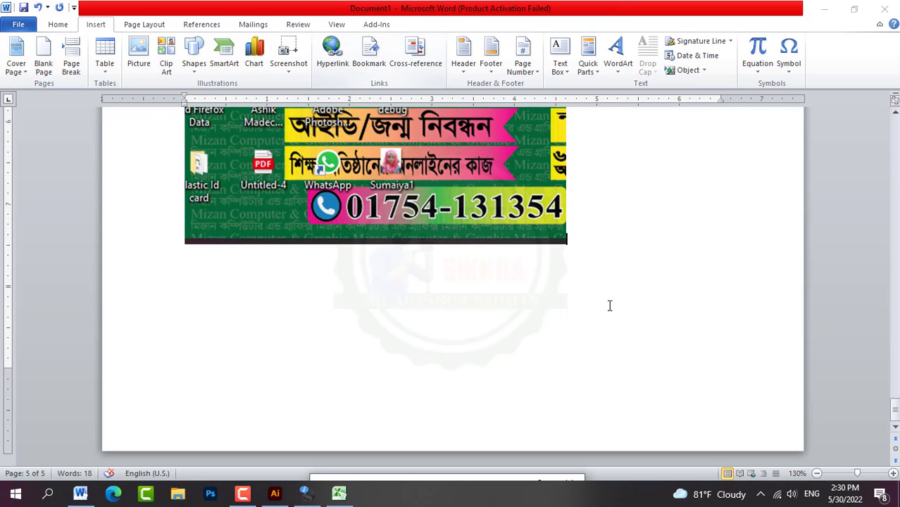
pyautogui.click(414, 60)
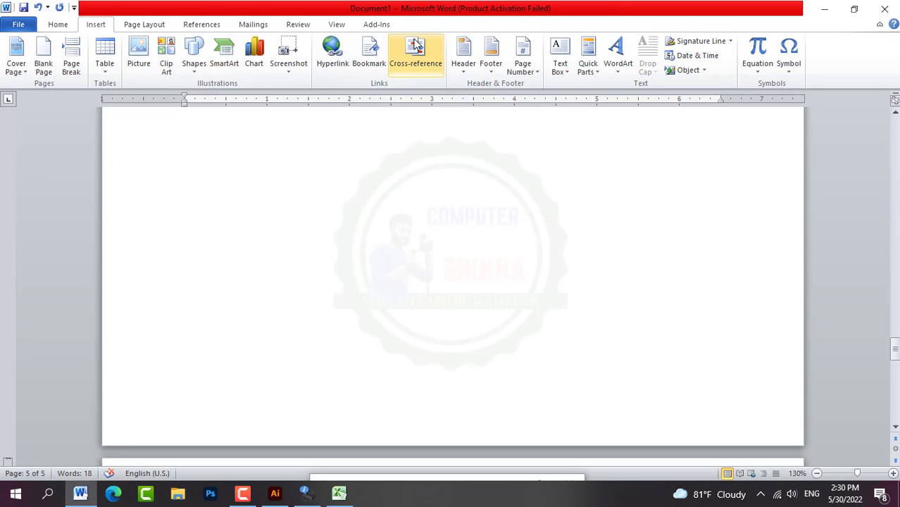
pyautogui.scroll(6, 527, 219)
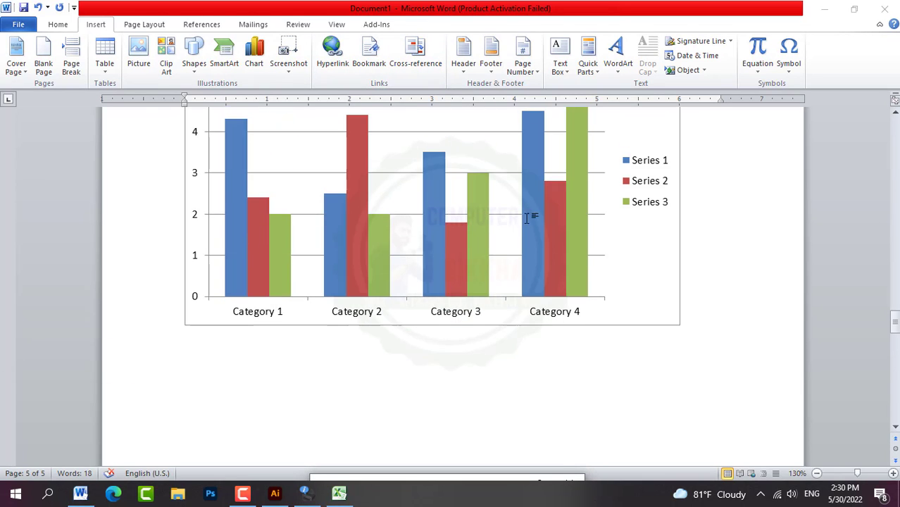
pyautogui.scroll(-9, 527, 211)
pyautogui.scroll(-10, 527, 191)
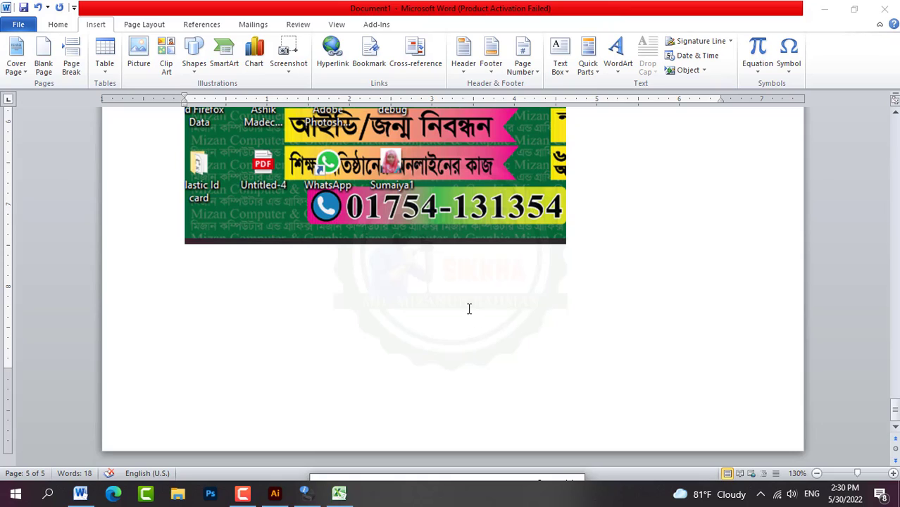
pyautogui.click(468, 309)
pyautogui.press('Return')
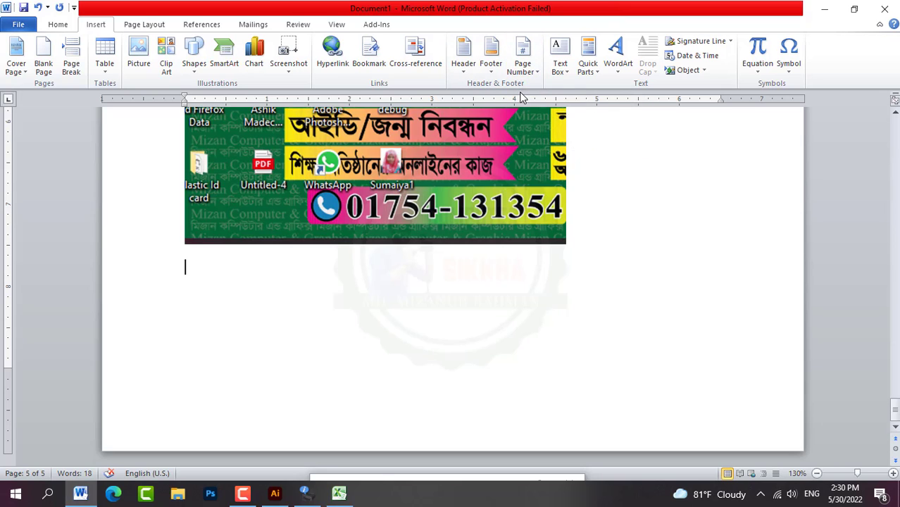
# Compare the built-in header and footer designs and insert the Alphabet header with the document title.
pyautogui.click(464, 64)
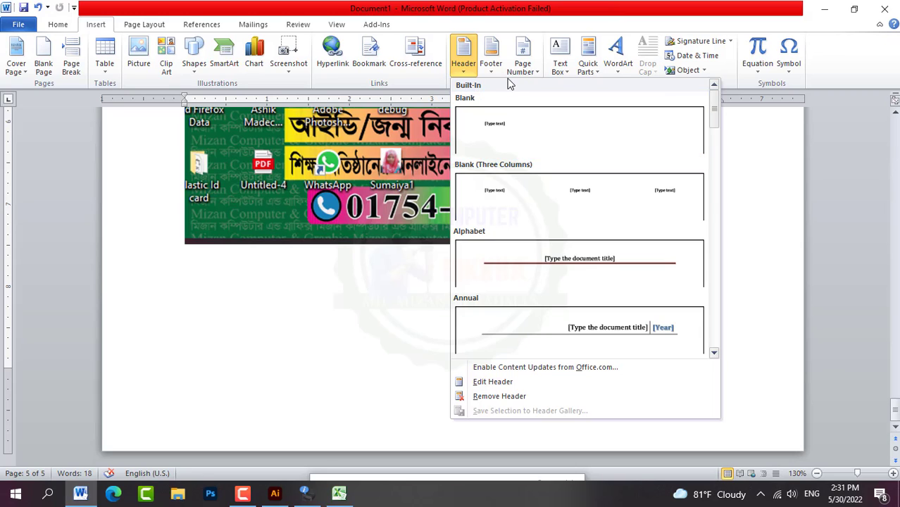
pyautogui.click(488, 69)
pyautogui.click(464, 58)
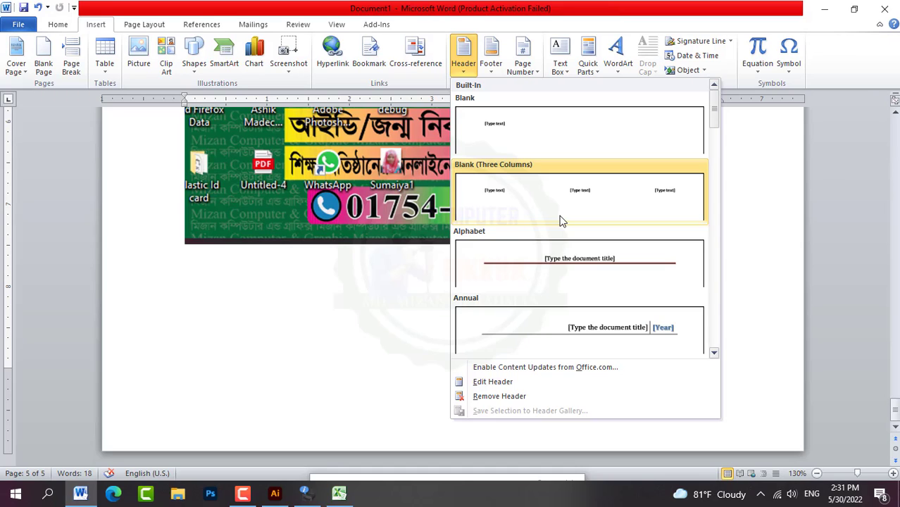
pyautogui.click(582, 268)
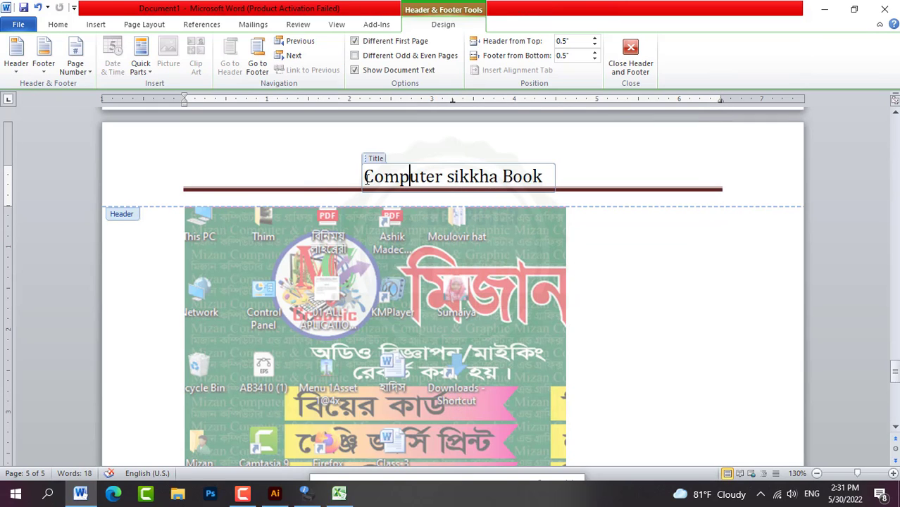
# Set the header's distance from the top to 0.2" and place the insertion point at the end of its title.
pyautogui.moveTo(366, 177); pyautogui.dragTo(542, 178)
pyautogui.click(542, 178)
pyautogui.click(595, 48)
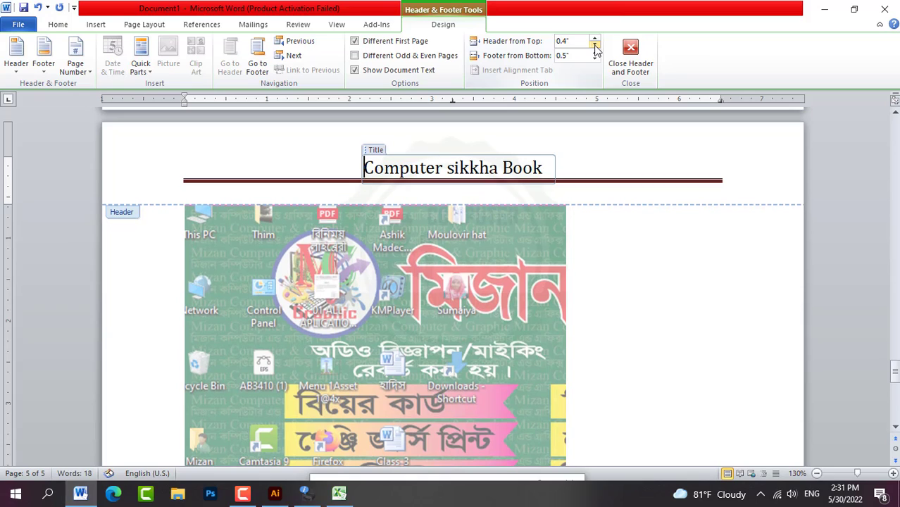
pyautogui.click(595, 47)
pyautogui.click(595, 48)
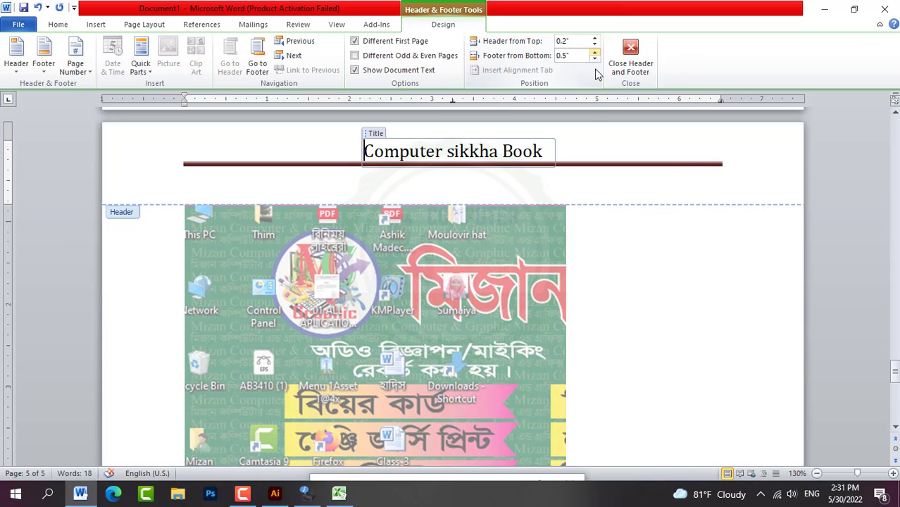
pyautogui.click(262, 177)
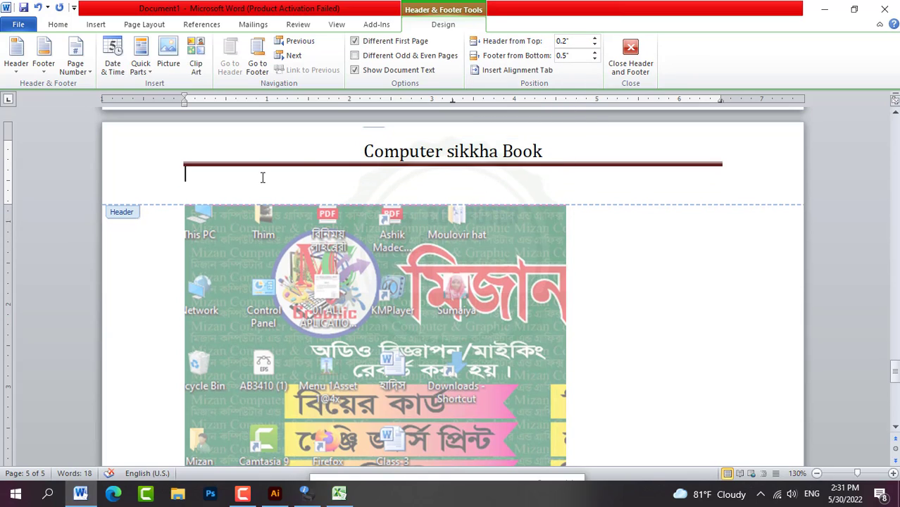
pyautogui.press('Up')
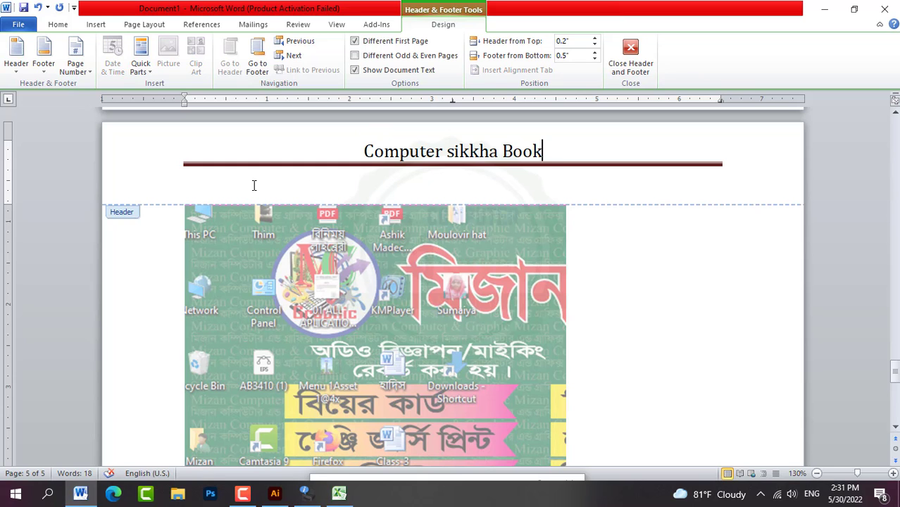
# Close header editing and check the new header on the chart and screen clipping pages.
pyautogui.click(630, 57)
pyautogui.scroll(-3, 477, 208)
pyautogui.scroll(12, 468, 215)
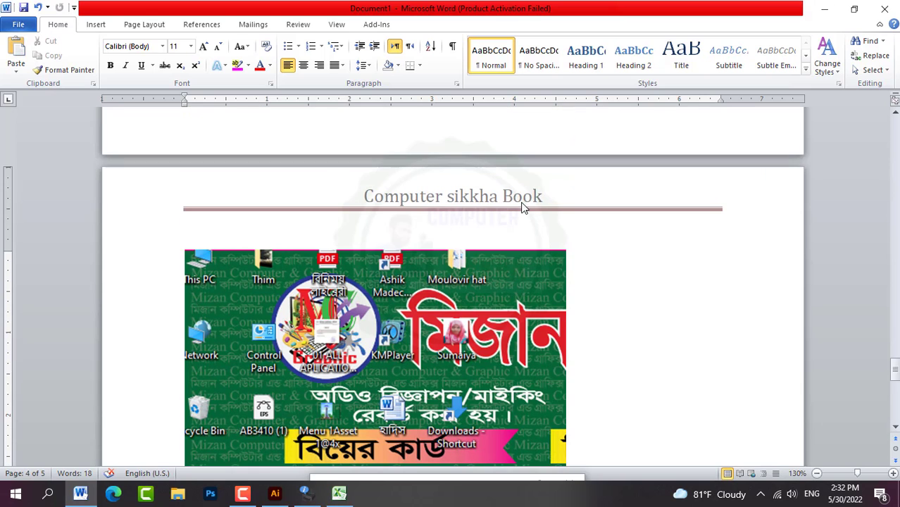
pyautogui.scroll(-10, 522, 197)
pyautogui.scroll(12, 522, 208)
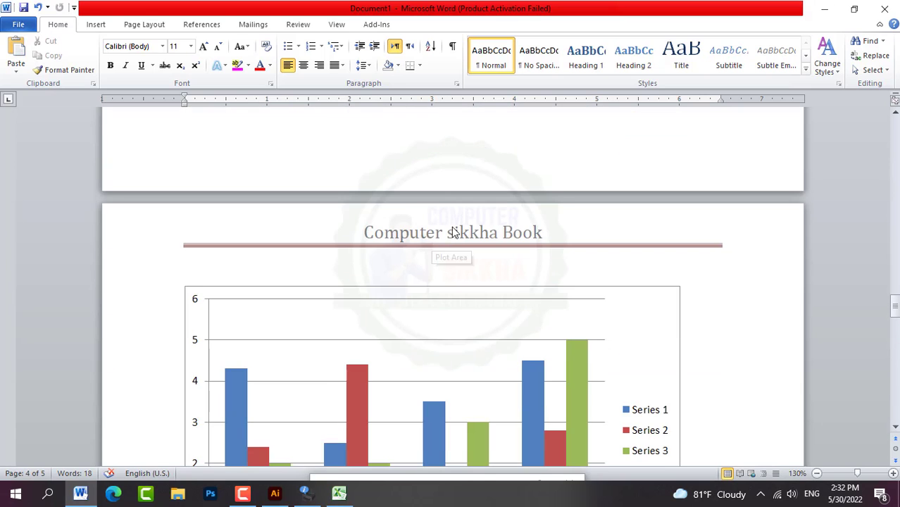
pyautogui.scroll(-9, 447, 184)
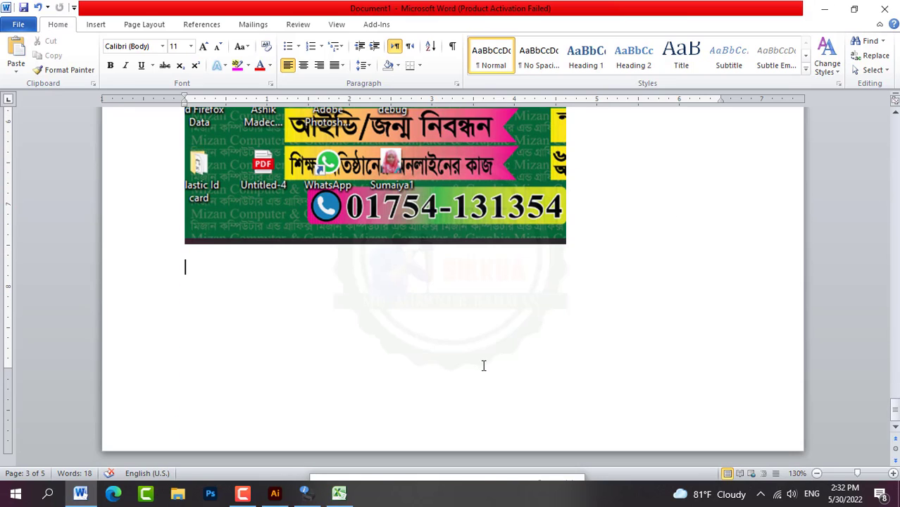
# Browse the built-in footer designs and insert the Austere (Odd Page) footer.
pyautogui.click(96, 24)
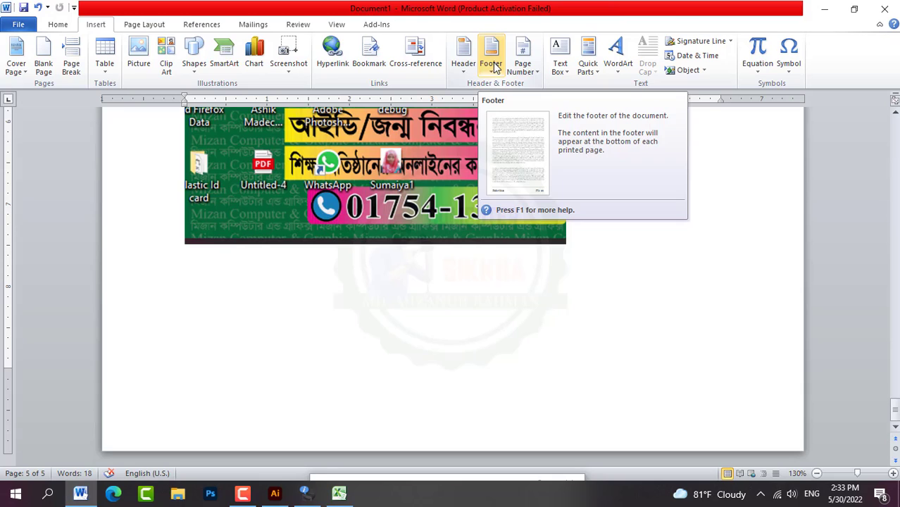
pyautogui.click(492, 65)
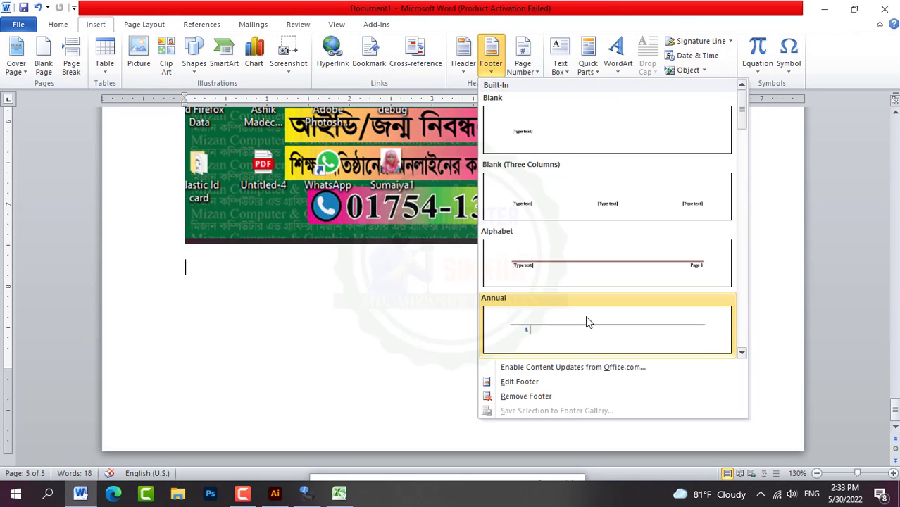
pyautogui.scroll(-1, 575, 300)
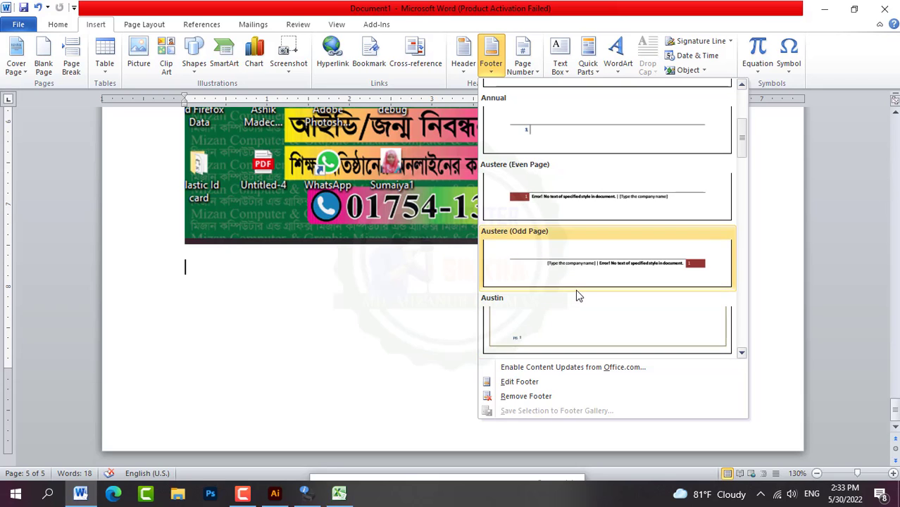
pyautogui.scroll(1, 577, 294)
pyautogui.scroll(-2, 578, 291)
pyautogui.scroll(1, 585, 275)
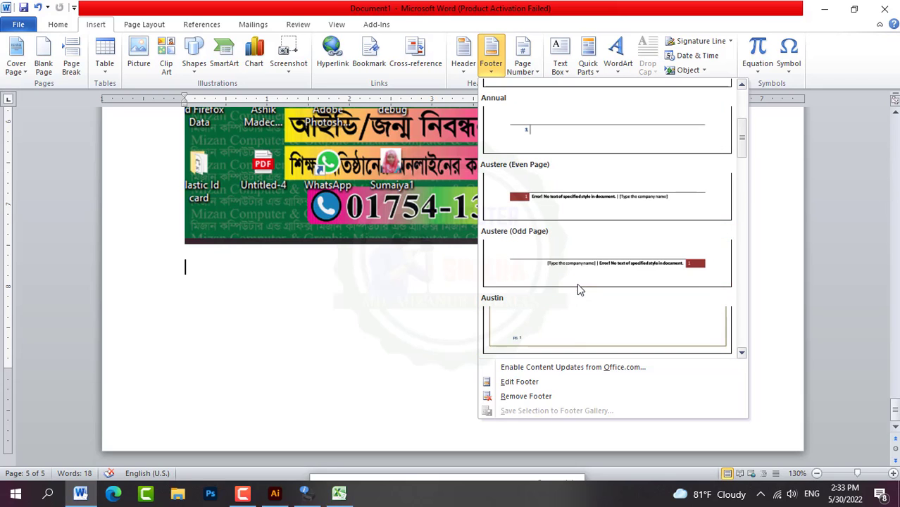
pyautogui.click(592, 265)
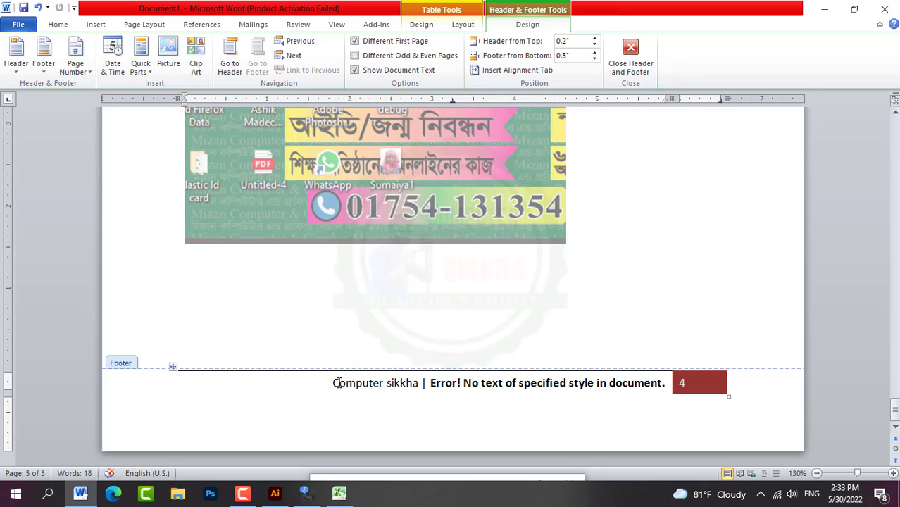
# Replace the bold error text in the footer with "Computer Sikkha" and remove the extra blank line below it.
pyautogui.moveTo(430, 384); pyautogui.dragTo(667, 387)
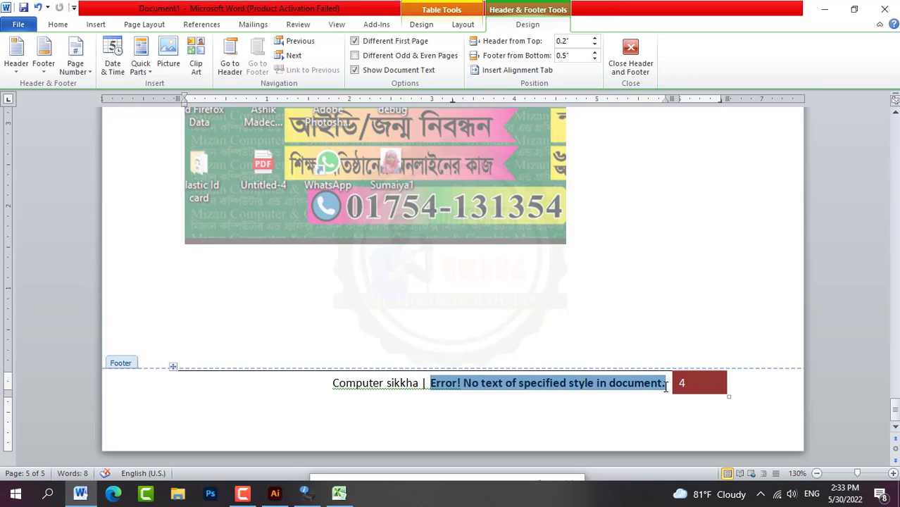
pyautogui.write('Computer Sikkha')
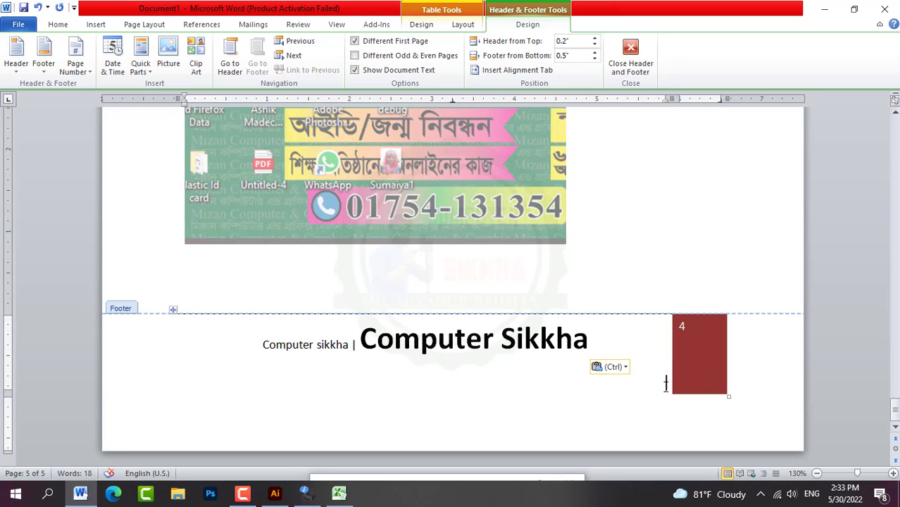
pyautogui.press('BackSpace')
pyautogui.press('BackSpace')
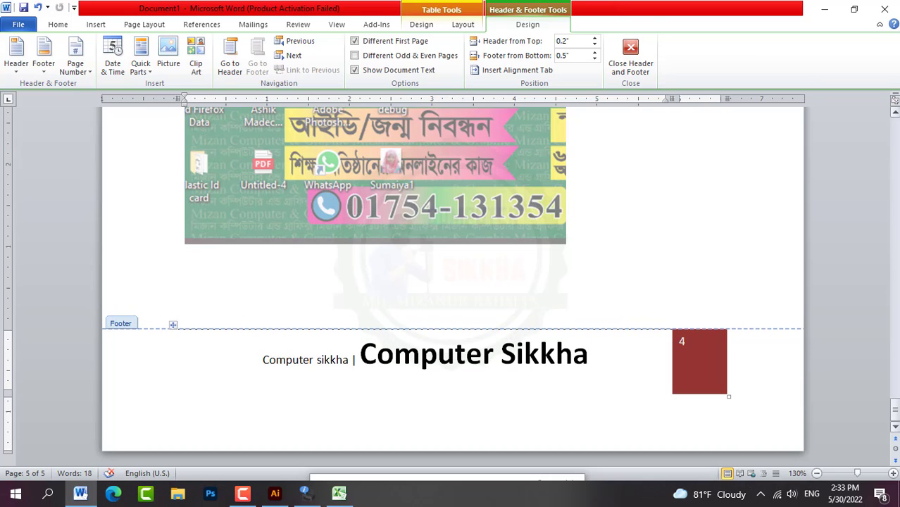
# Set the footer's distance from the bottom to 0.1" and select the footer row's text and page number.
pyautogui.click(595, 59)
pyautogui.click(595, 59)
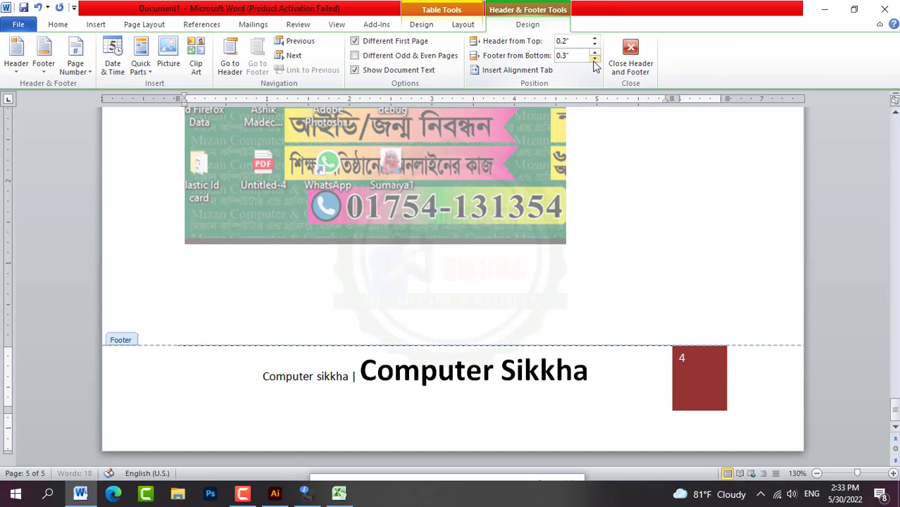
pyautogui.click(595, 59)
pyautogui.click(595, 59)
pyautogui.press('Home')
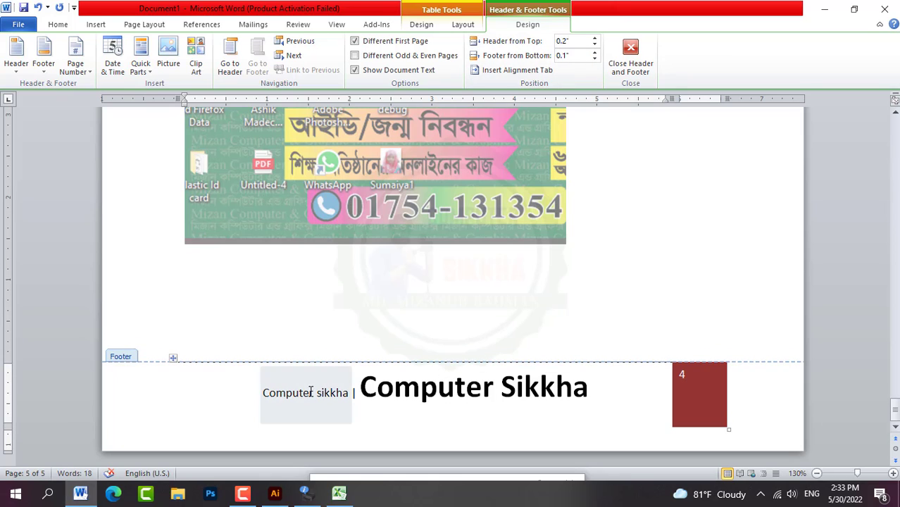
pyautogui.hotkey('shift', 'End')
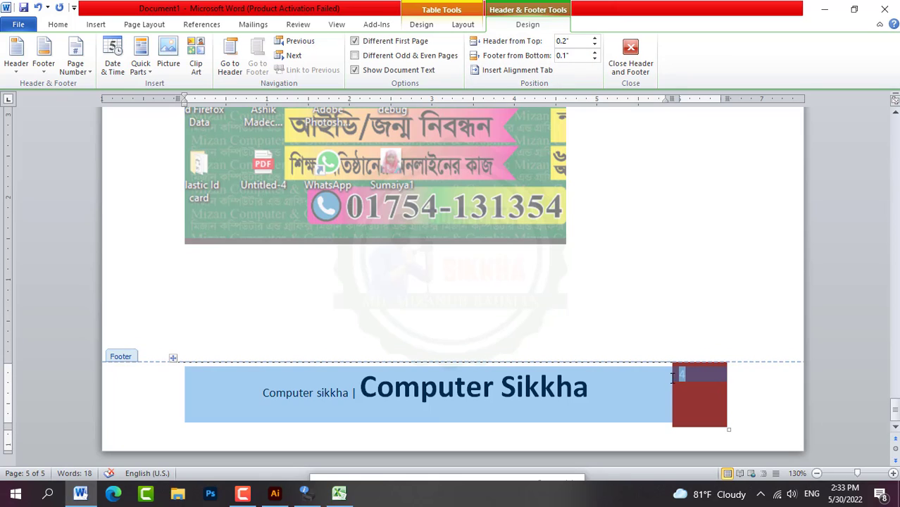